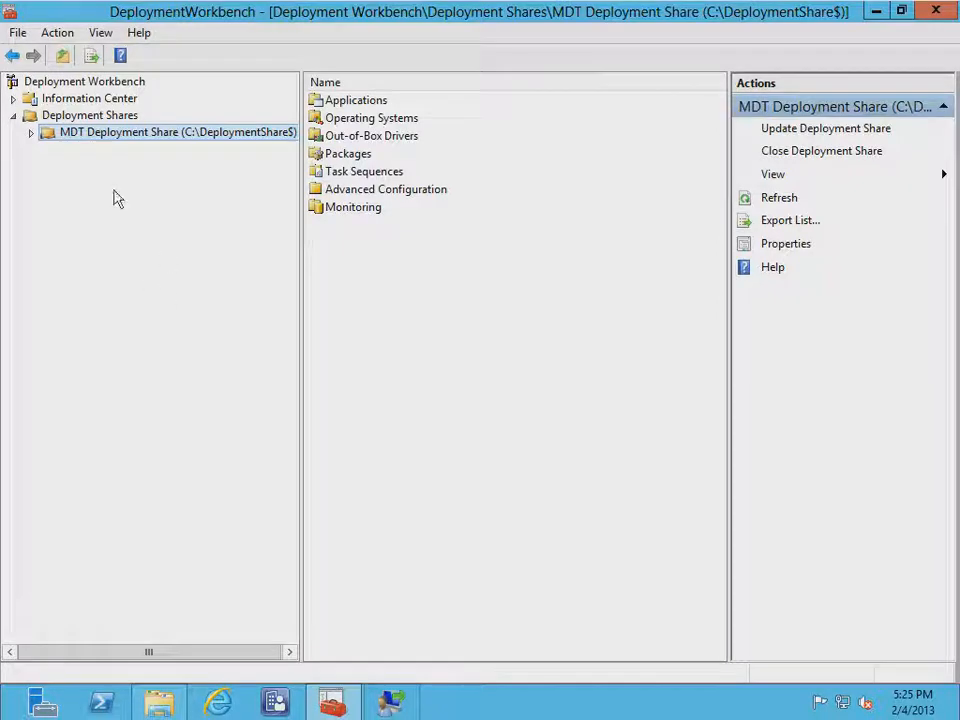
Expand MDT Deployment Share (C:\DeploymentShare$) in the console tree to reveal its subfolders
{"action": "left_click", "coordinate": [31, 133]}
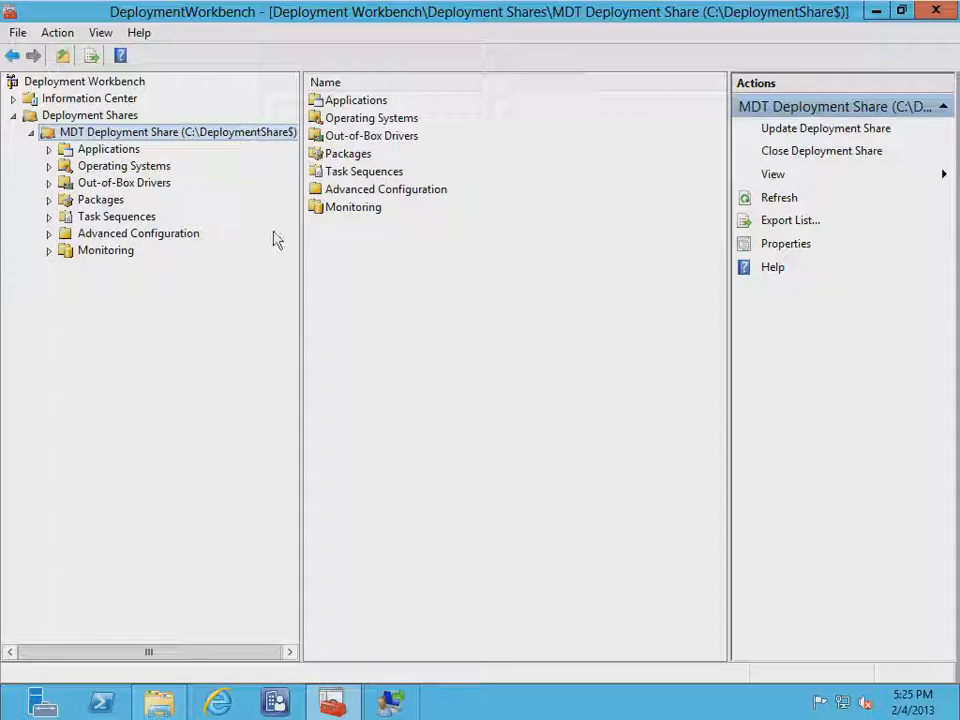
{"action": "left_click", "coordinate": [165, 704]}
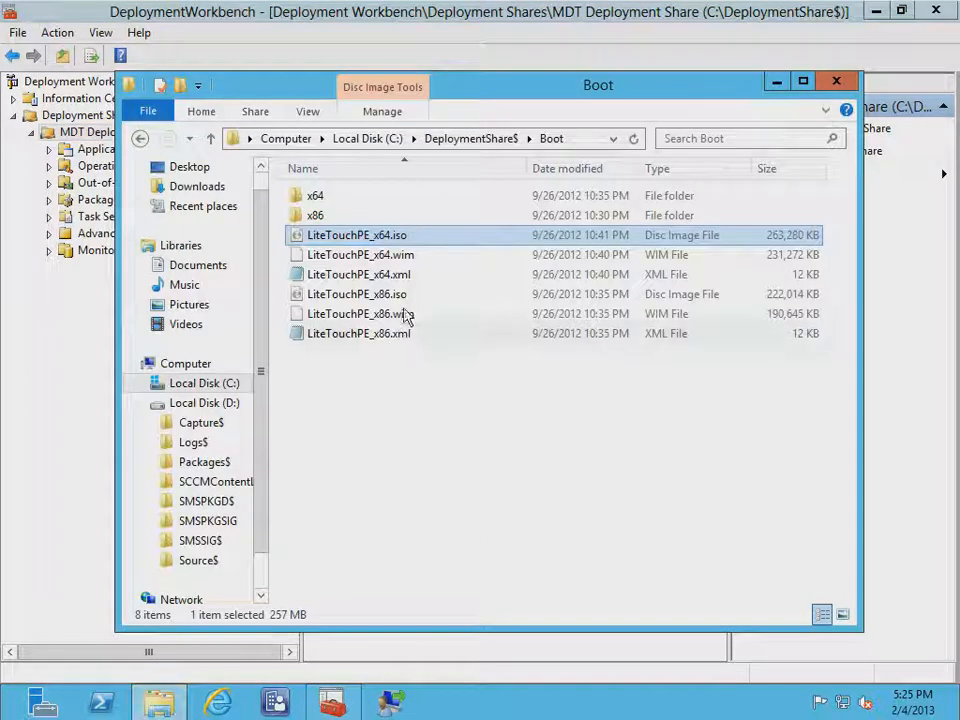
{"action": "left_click", "coordinate": [204, 406]}
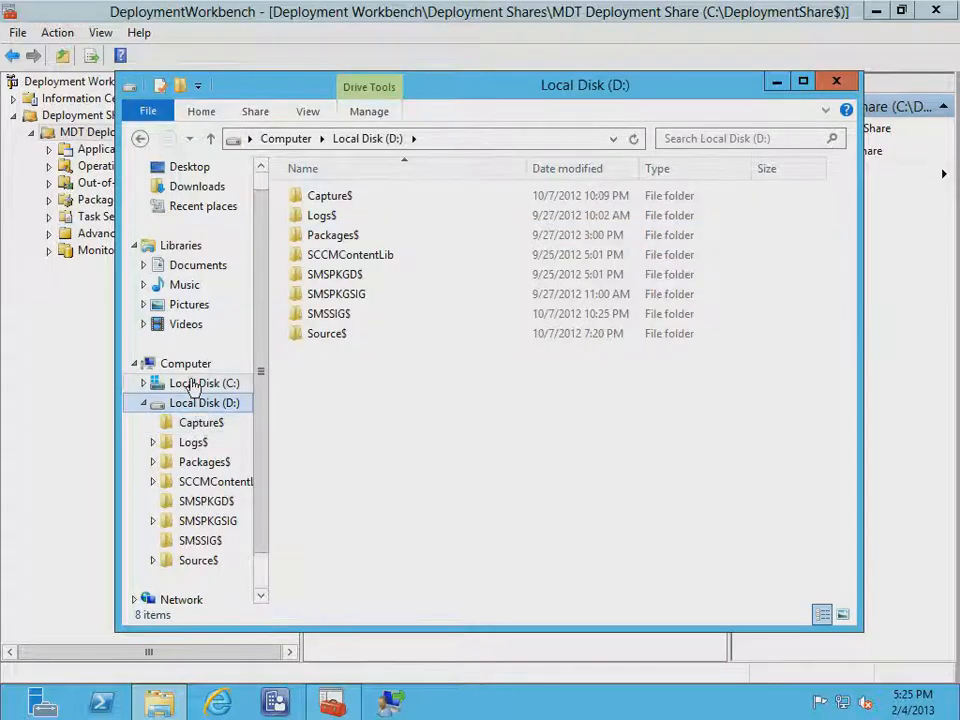
{"action": "left_click", "coordinate": [195, 383]}
{"action": "left_click", "coordinate": [352, 204]}
{"action": "double_click", "coordinate": [351, 203]}
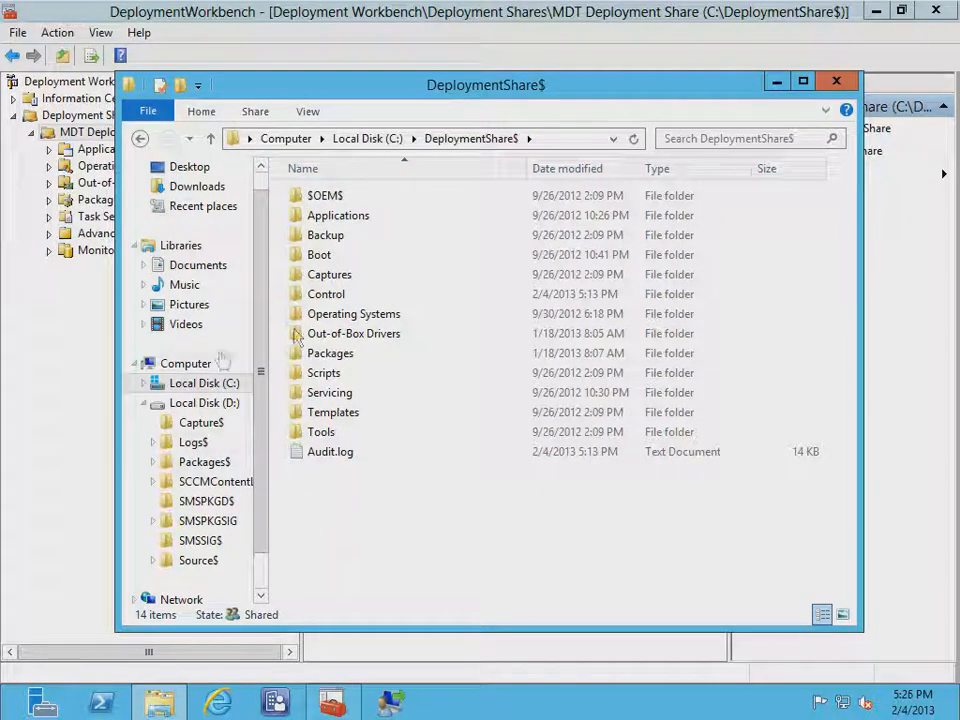
{"action": "left_click", "coordinate": [836, 83]}
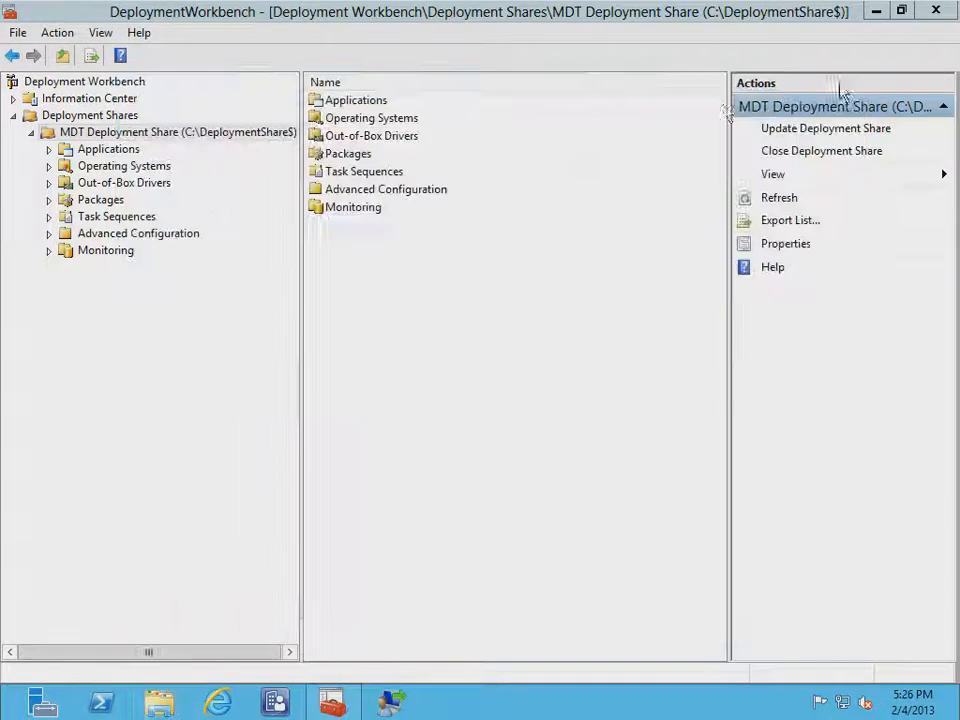
Review Operating Systems, Out-of-Box Drivers, Packages and Applications, then bring up Task Sequences' context menu
{"action": "left_click", "coordinate": [118, 168]}
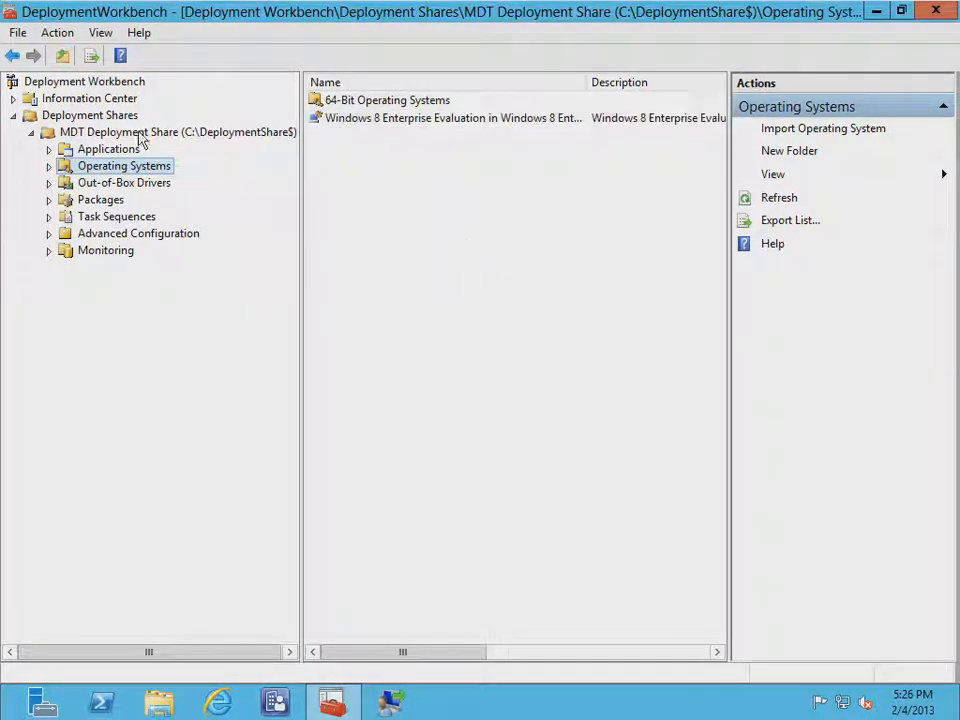
{"action": "left_click", "coordinate": [115, 189]}
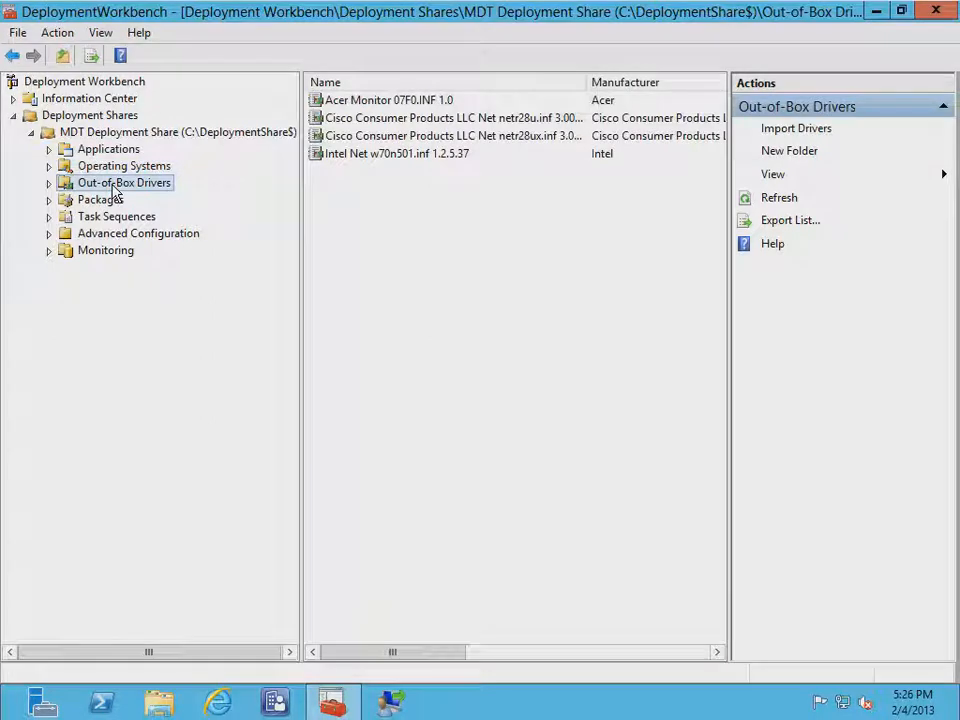
{"action": "left_click", "coordinate": [98, 200]}
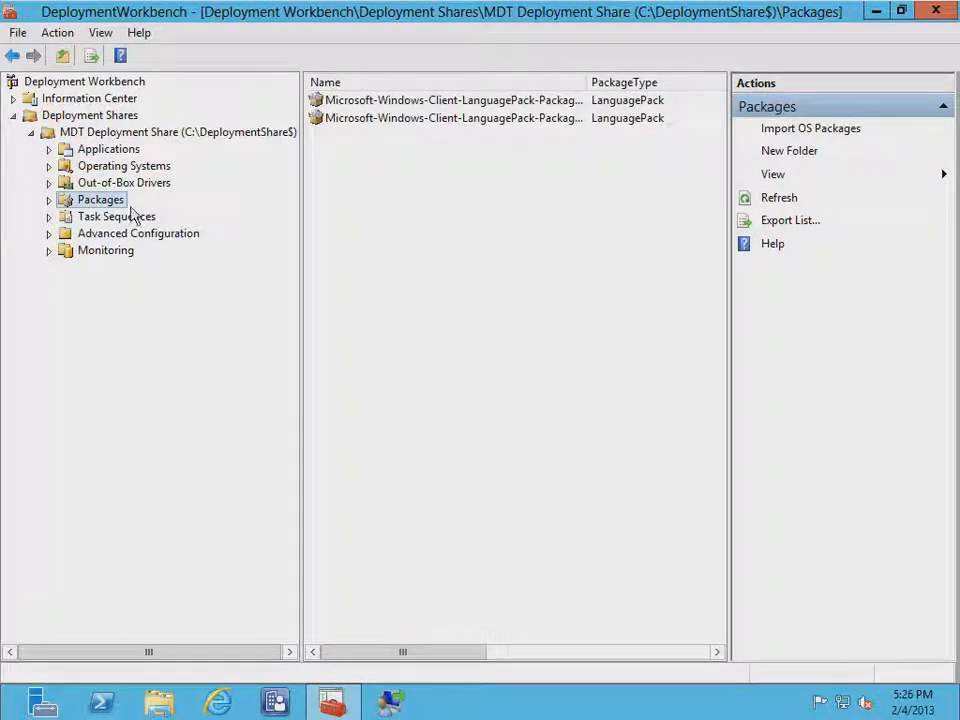
{"action": "left_click", "coordinate": [110, 150]}
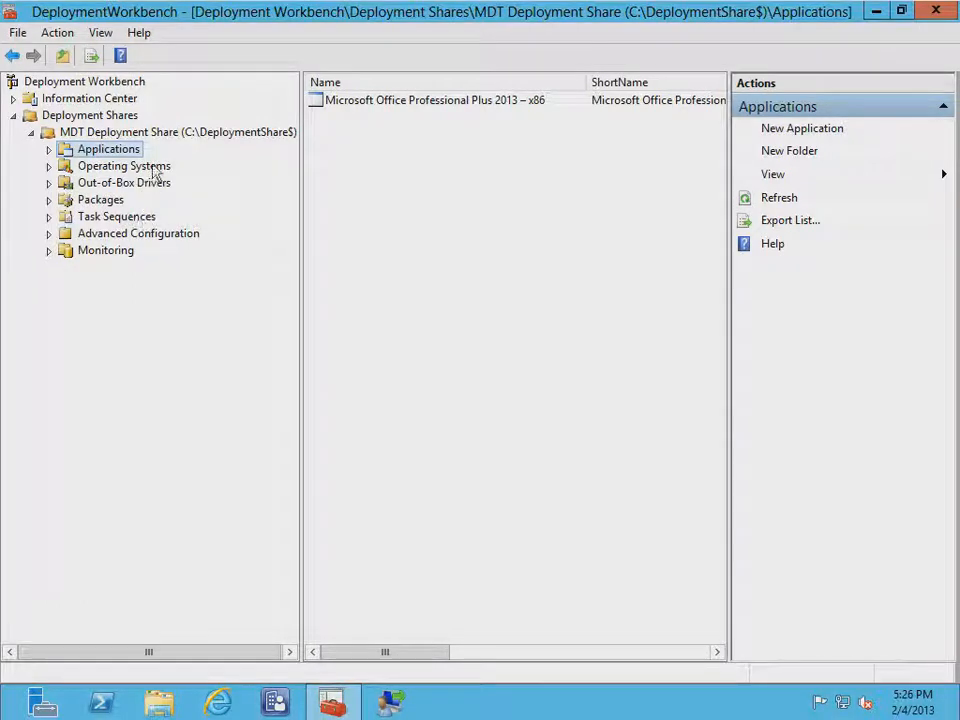
{"action": "left_click", "coordinate": [100, 218]}
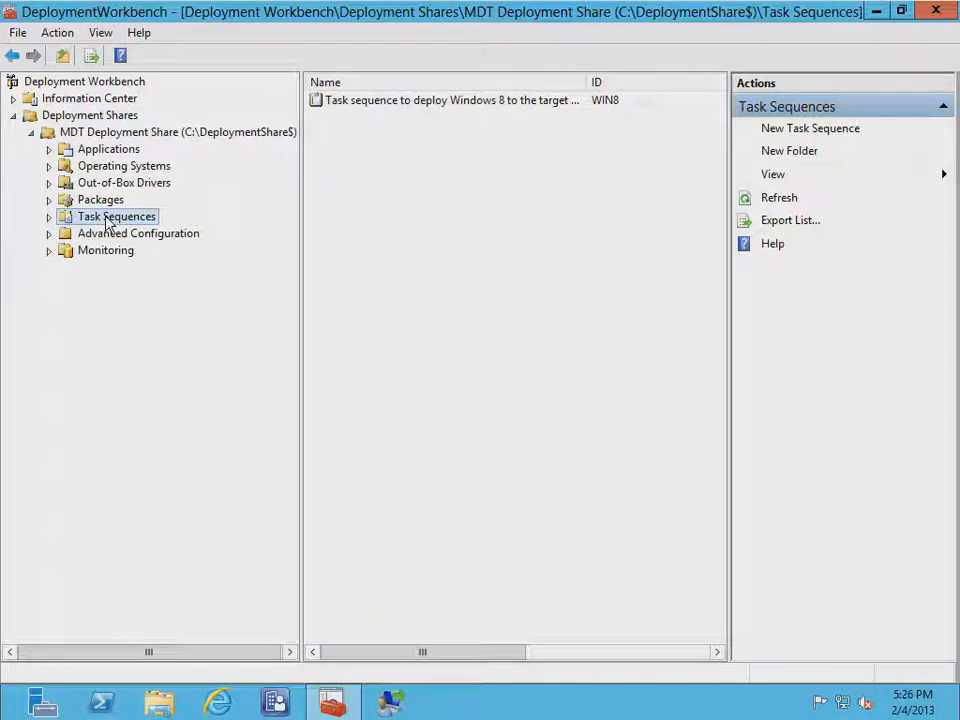
{"action": "right_click", "coordinate": [108, 220]}
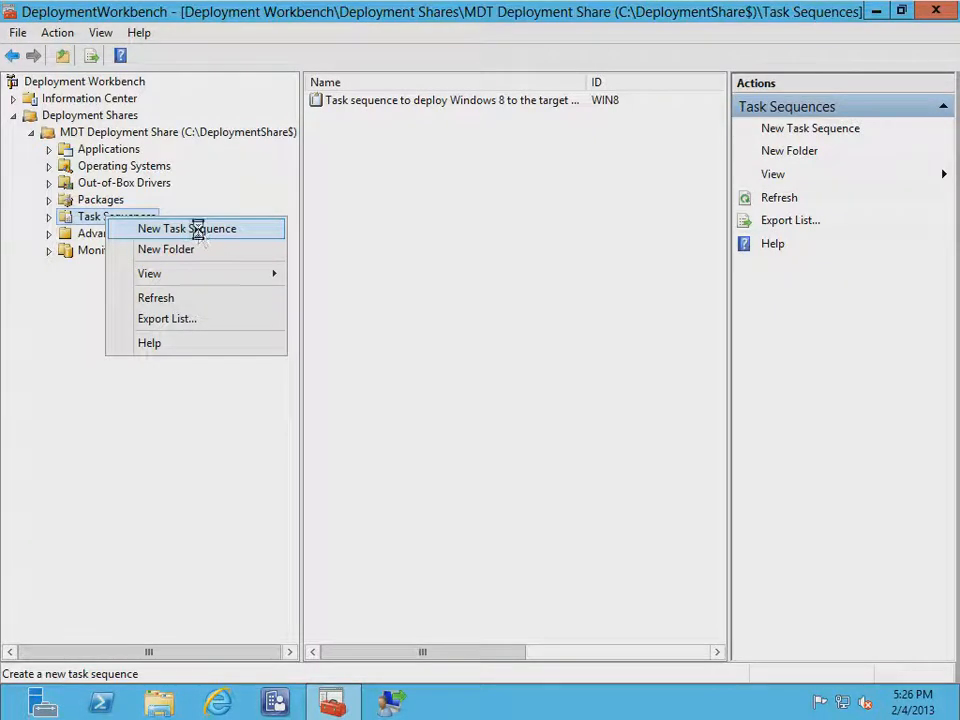
Start a new task sequence with ID WIN and name 'Windows 8 Deployment'
{"action": "left_click", "coordinate": [196, 229]}
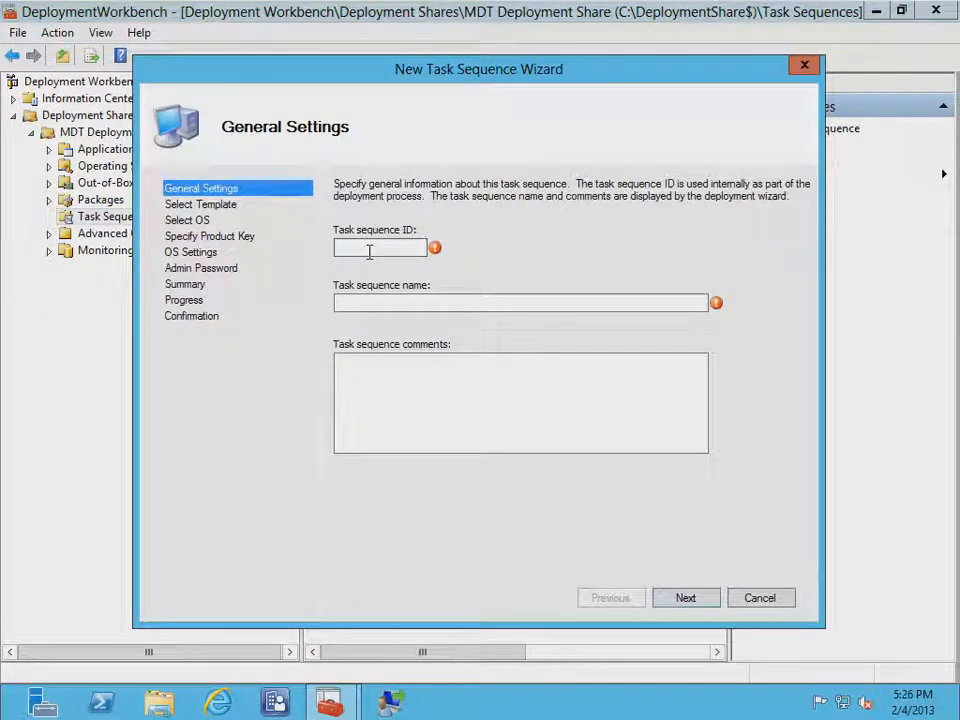
{"action": "type", "text": "Win"}
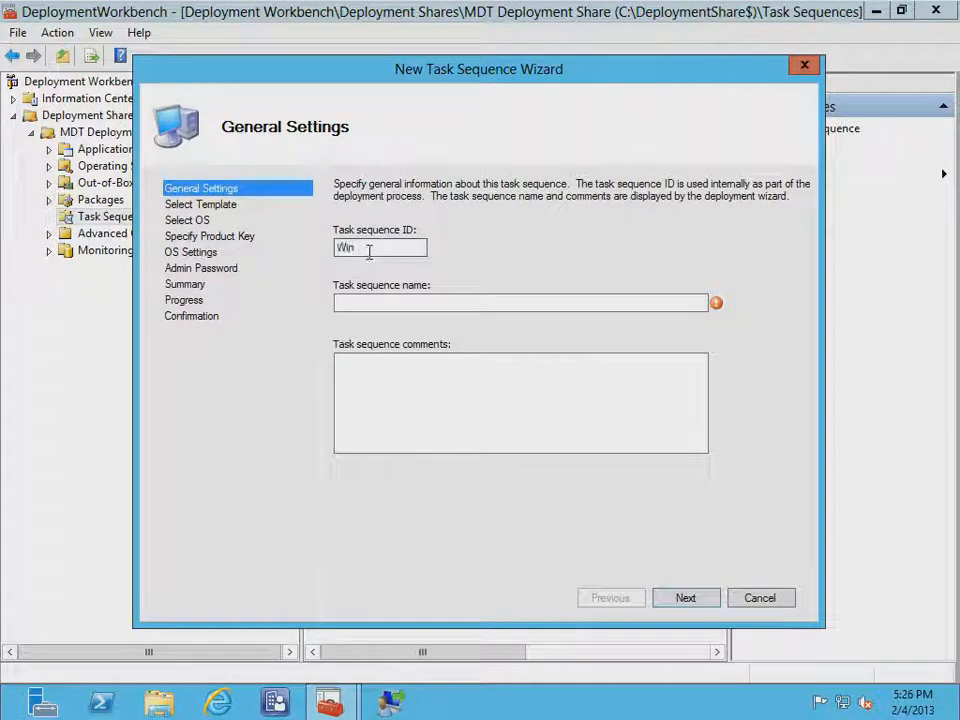
{"action": "key", "text": "Tab"}
{"action": "type", "text": "Windows "}
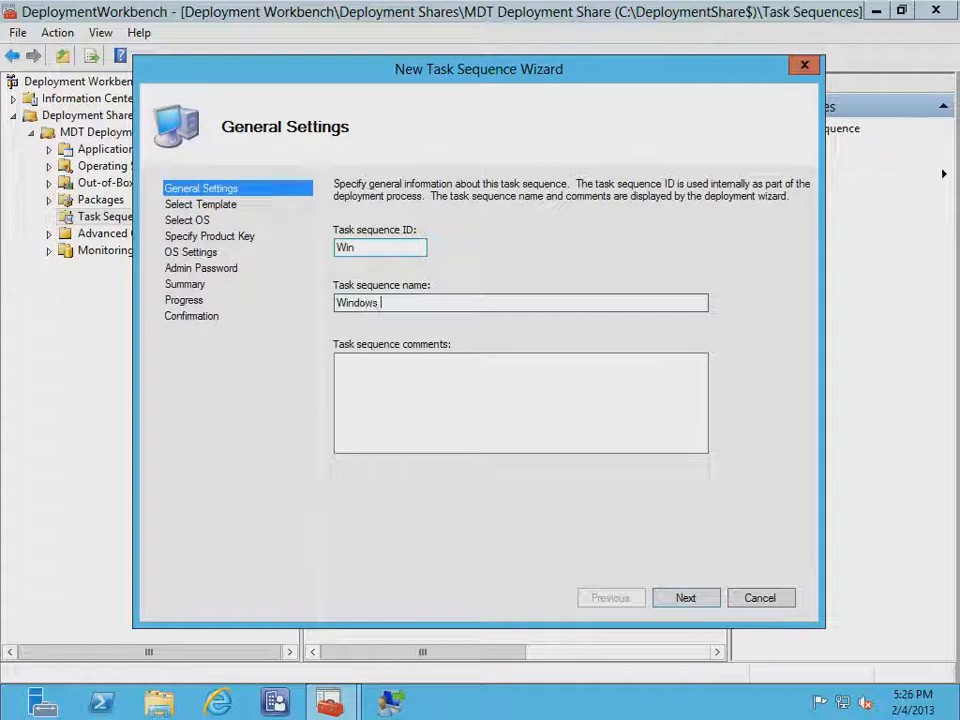
{"action": "type", "text": "8 ?"}
{"action": "key", "text": "BackSpace"}
{"action": "type", "text": "Dep"}
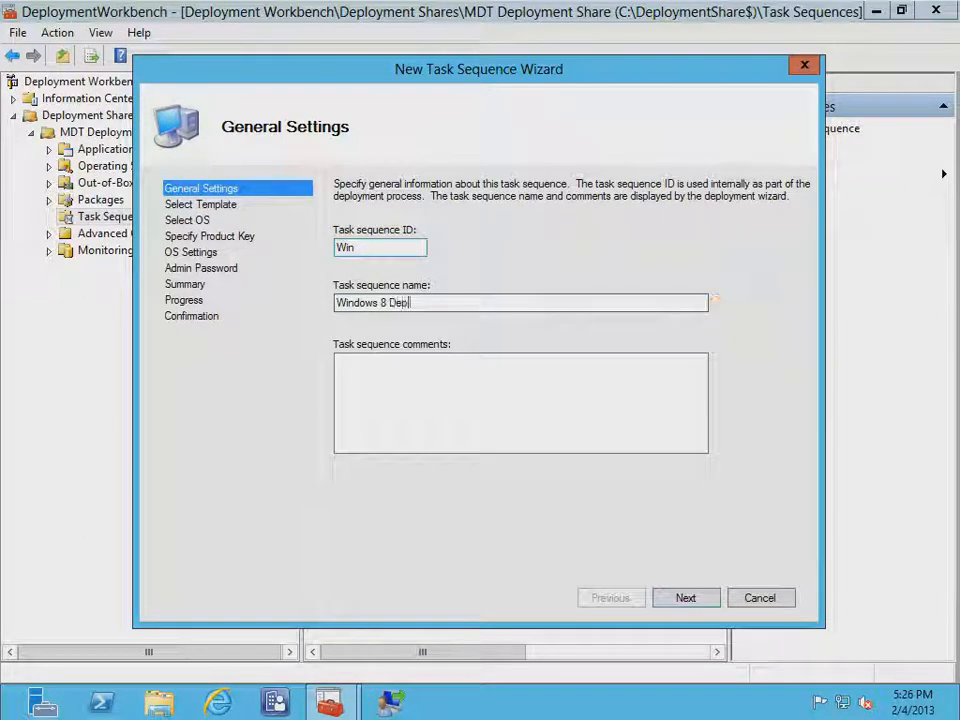
{"action": "type", "text": "loyment"}
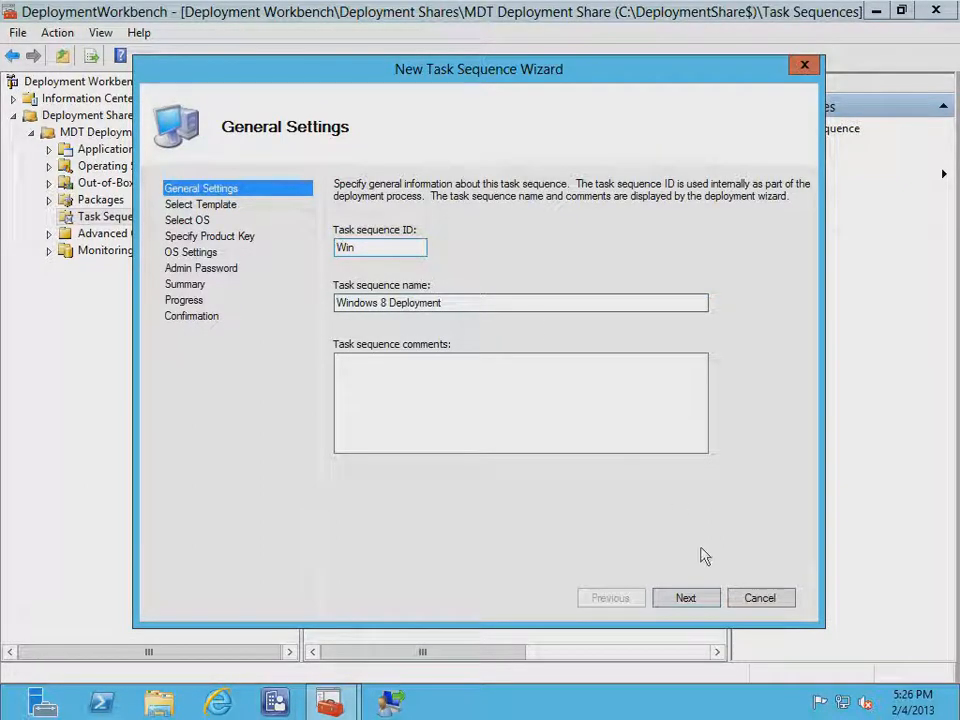
{"action": "left_click", "coordinate": [691, 606]}
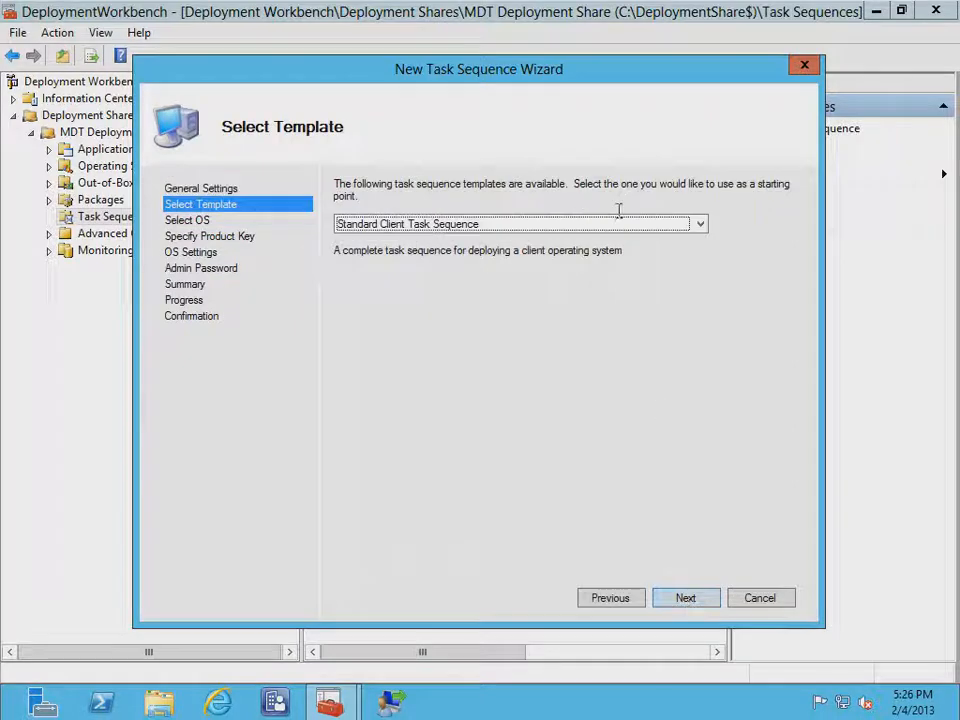
Choose the Standard Client Task Sequence template and the Windows 8 Enterprise Evaluation image
{"action": "left_click", "coordinate": [527, 230]}
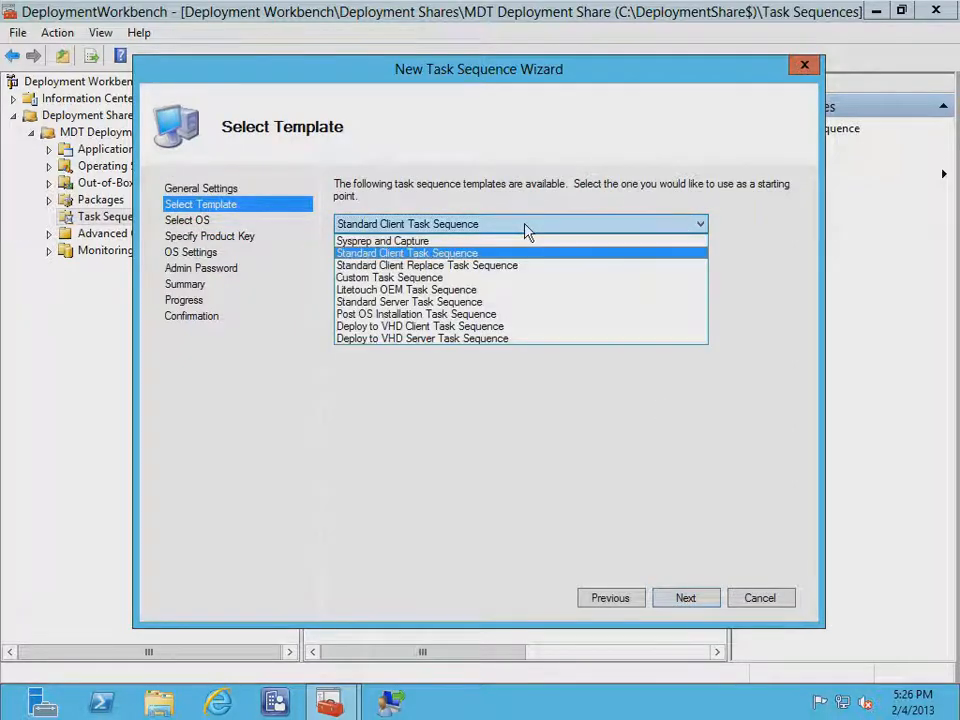
{"action": "left_click", "coordinate": [409, 255]}
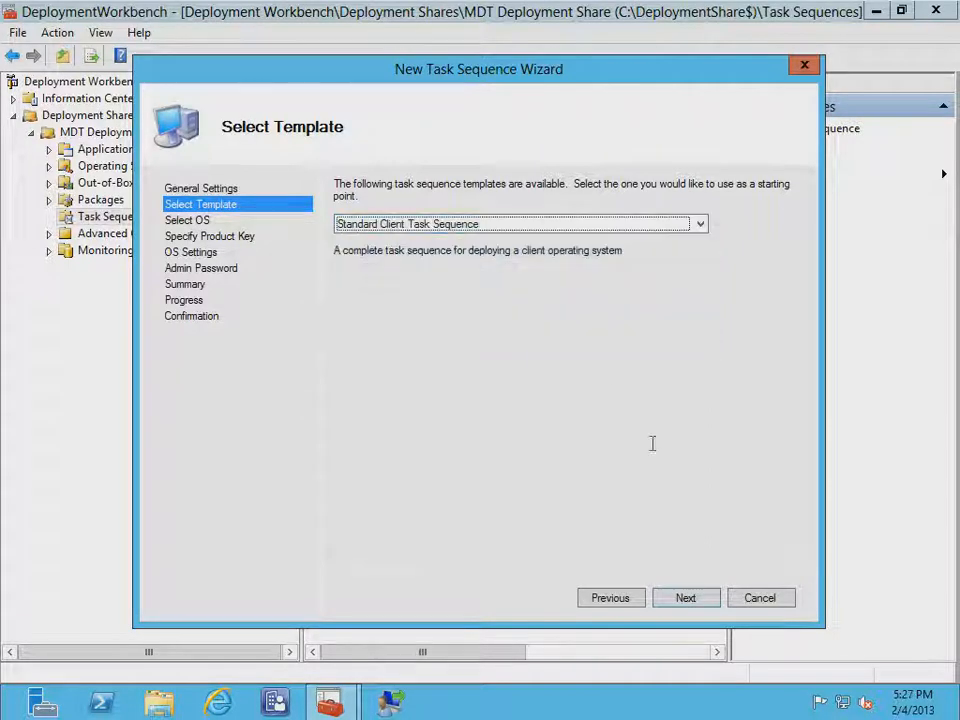
{"action": "left_click", "coordinate": [688, 598]}
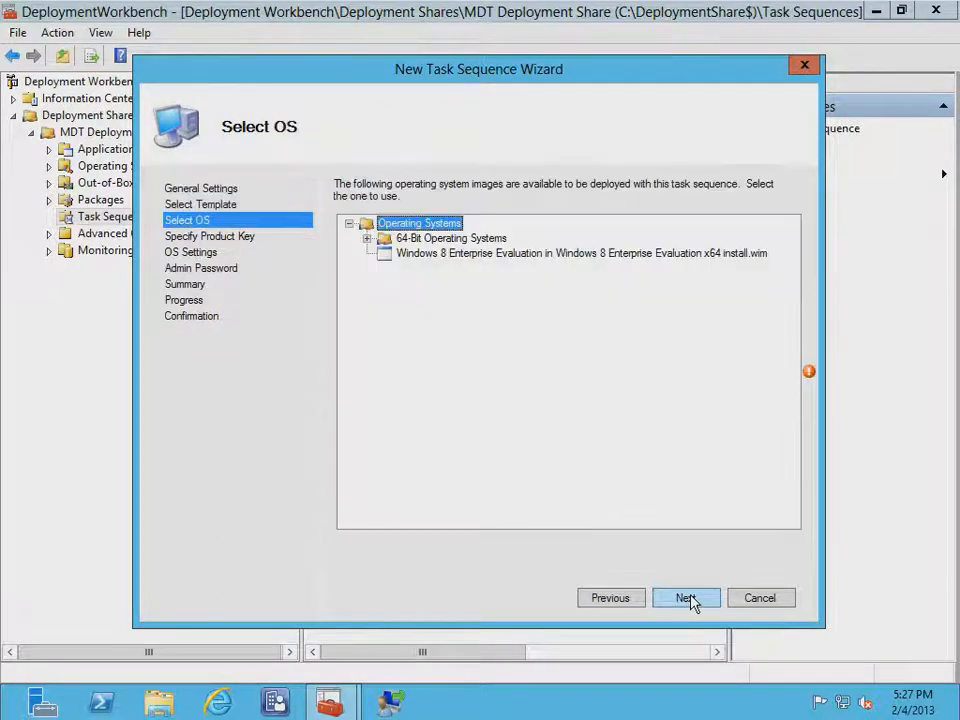
{"action": "left_click", "coordinate": [509, 254]}
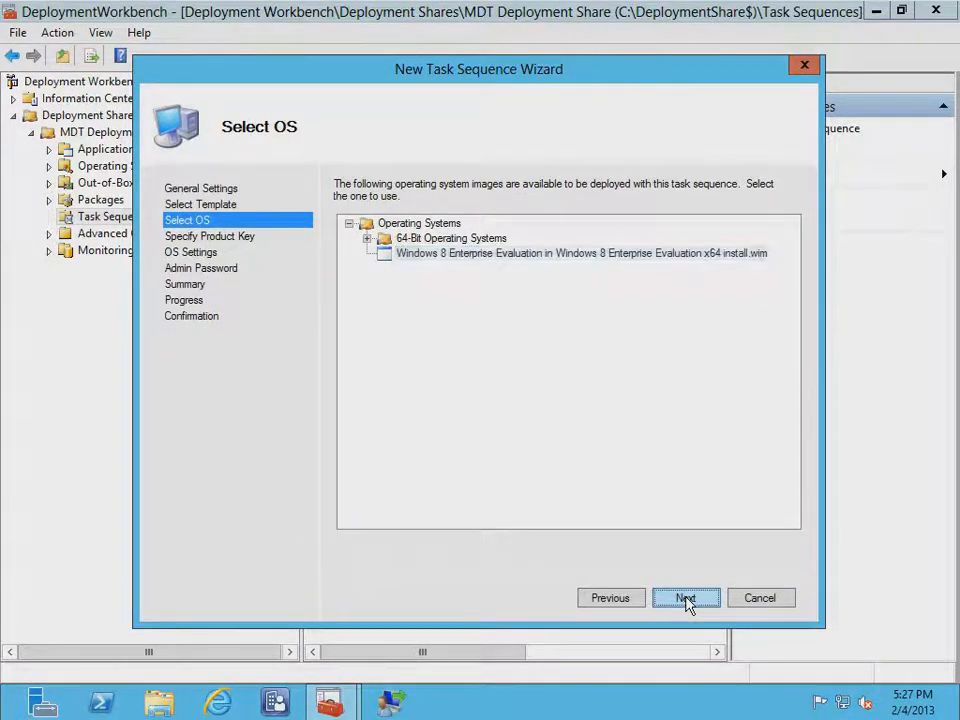
{"action": "left_click", "coordinate": [686, 598]}
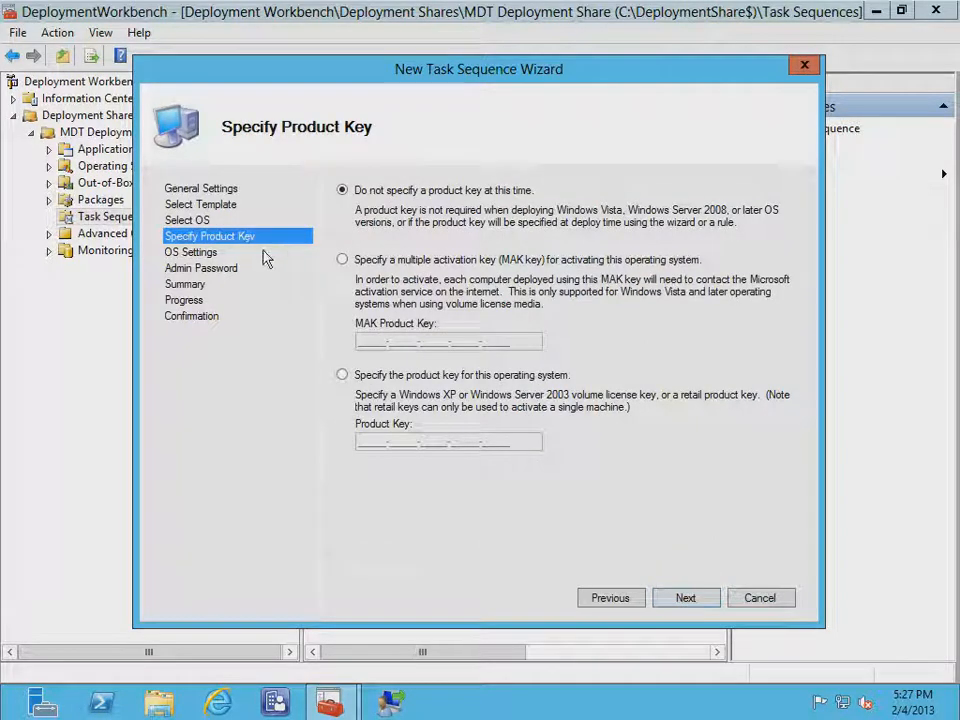
{"action": "left_click", "coordinate": [686, 598]}
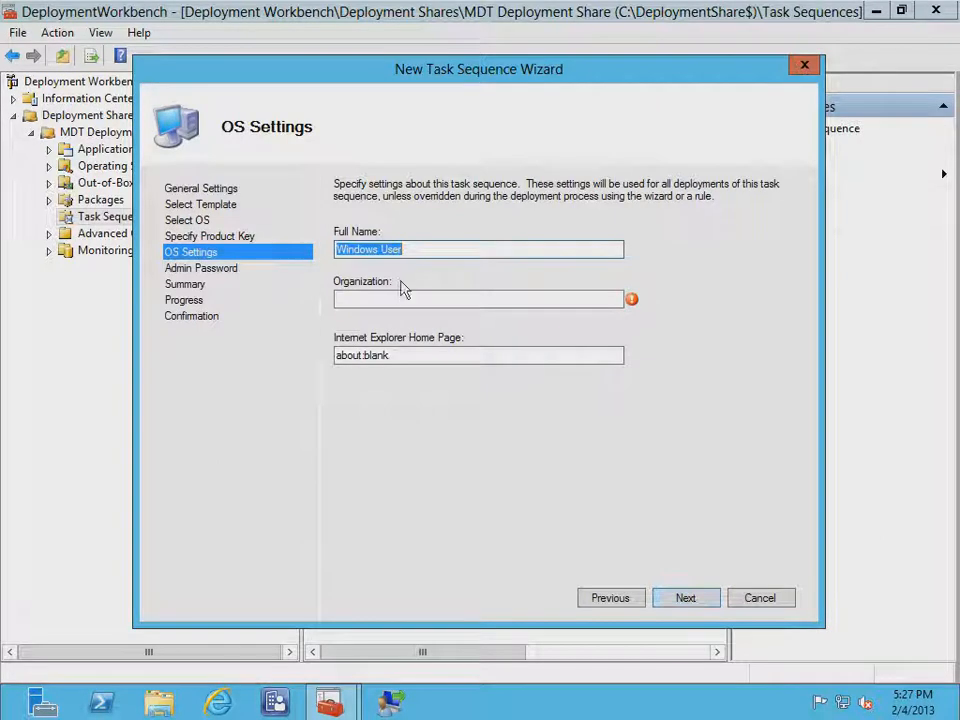
{"action": "left_click", "coordinate": [364, 300]}
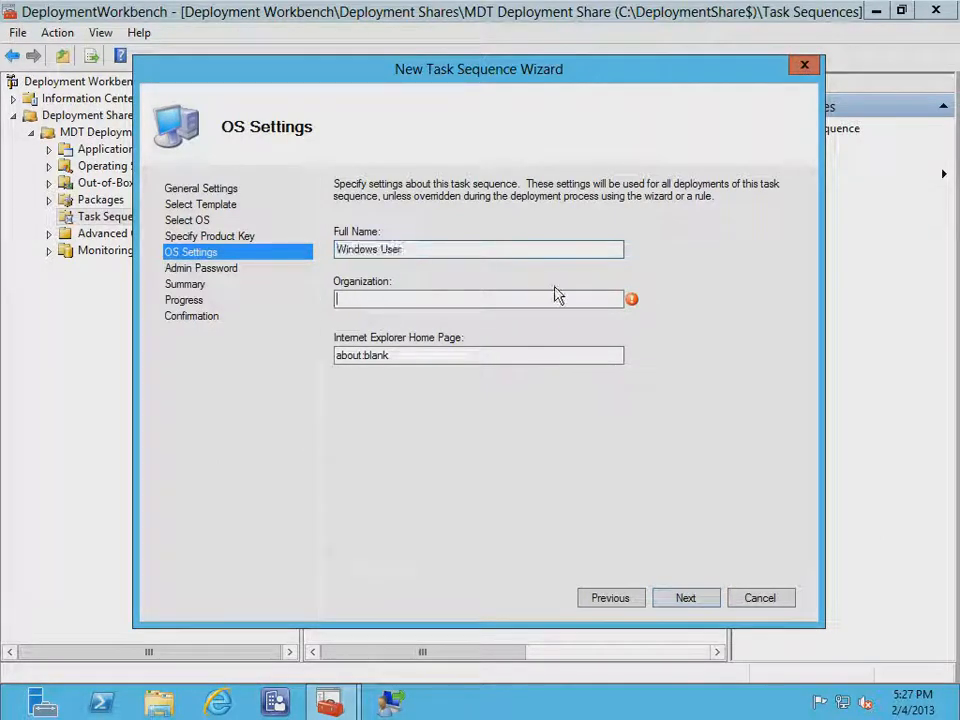
{"action": "type", "text": "Contoso"}
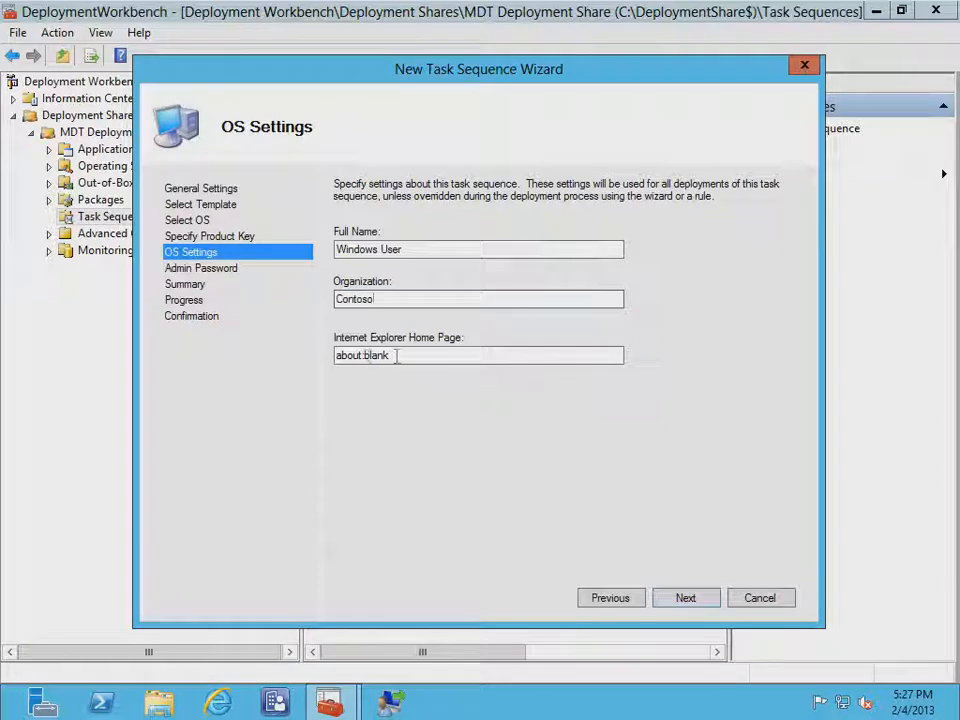
{"action": "left_click_drag", "start_coordinate": [396, 356], "coordinate": [334, 356]}
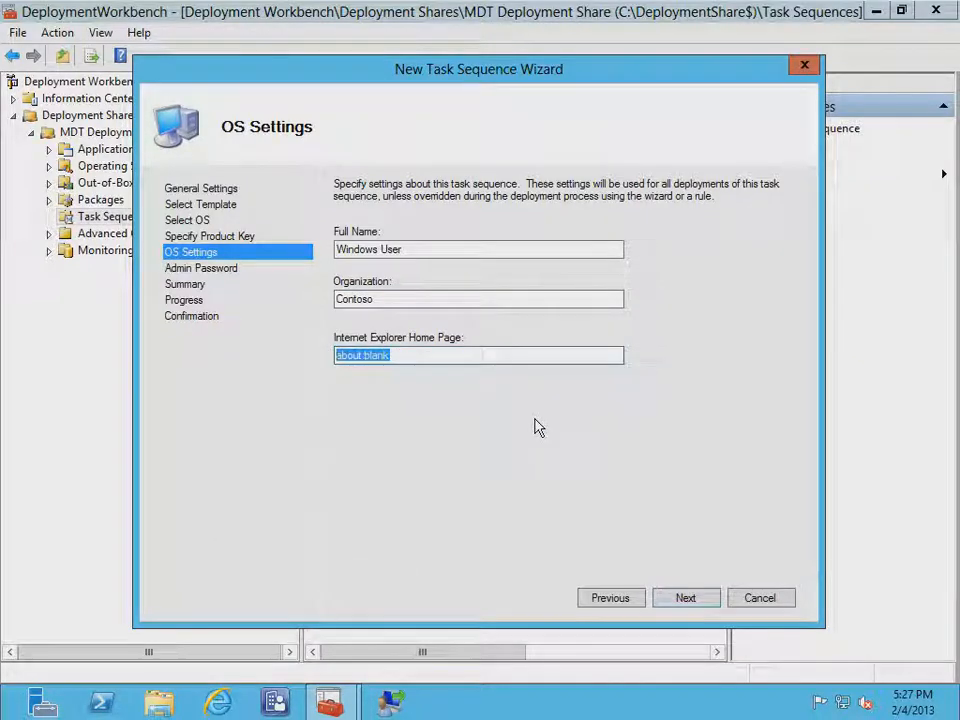
{"action": "type", "text": "http://ak"}
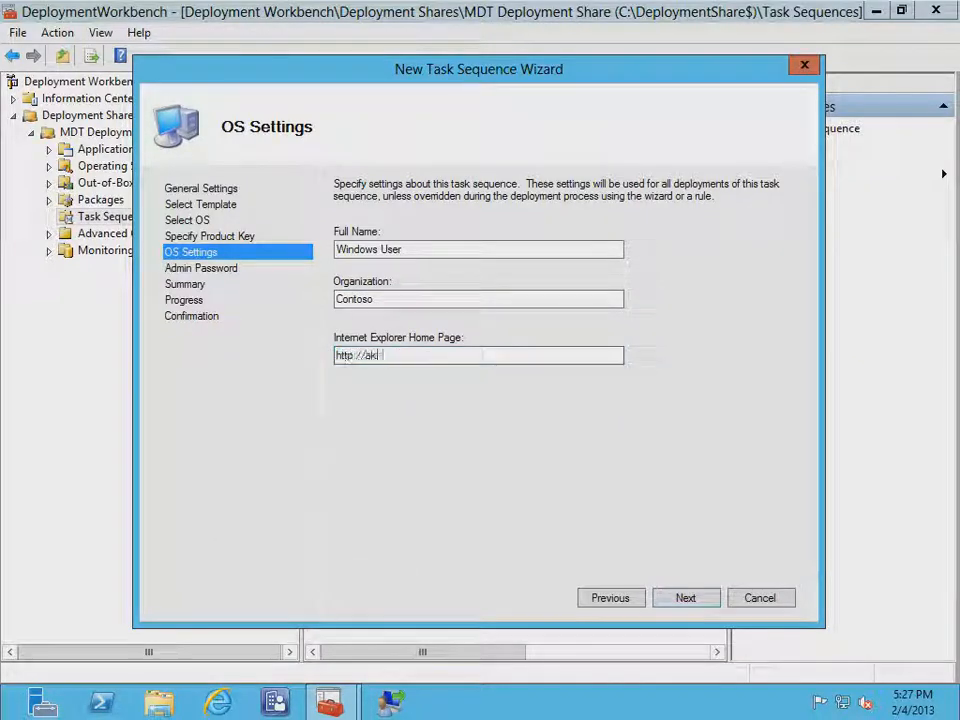
{"action": "type", "text": "a.ms/FullOfIT"}
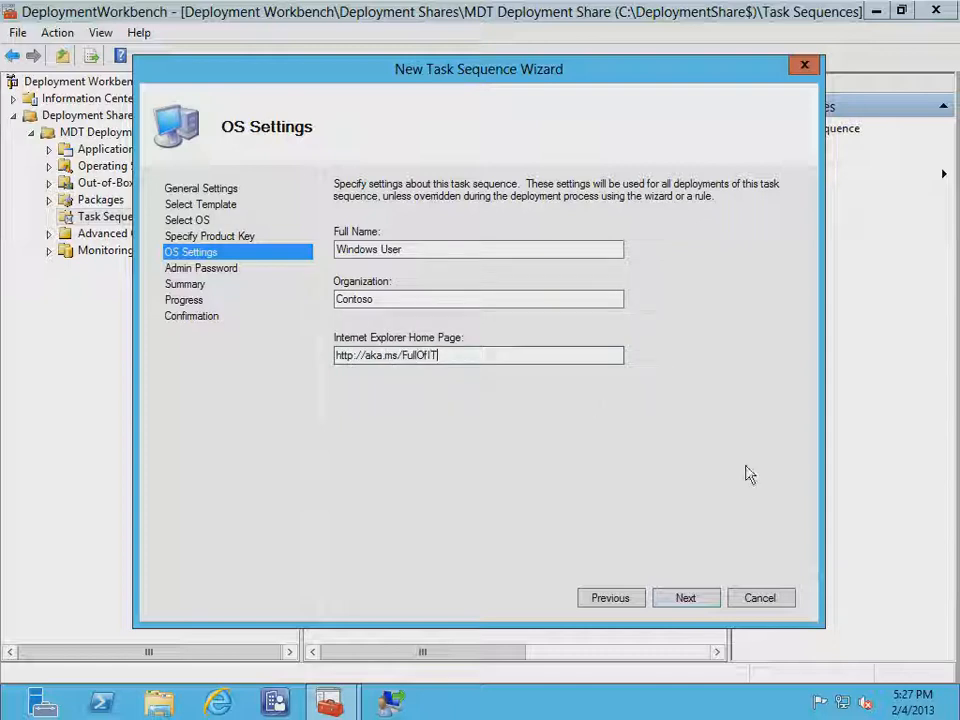
{"action": "left_click", "coordinate": [690, 598]}
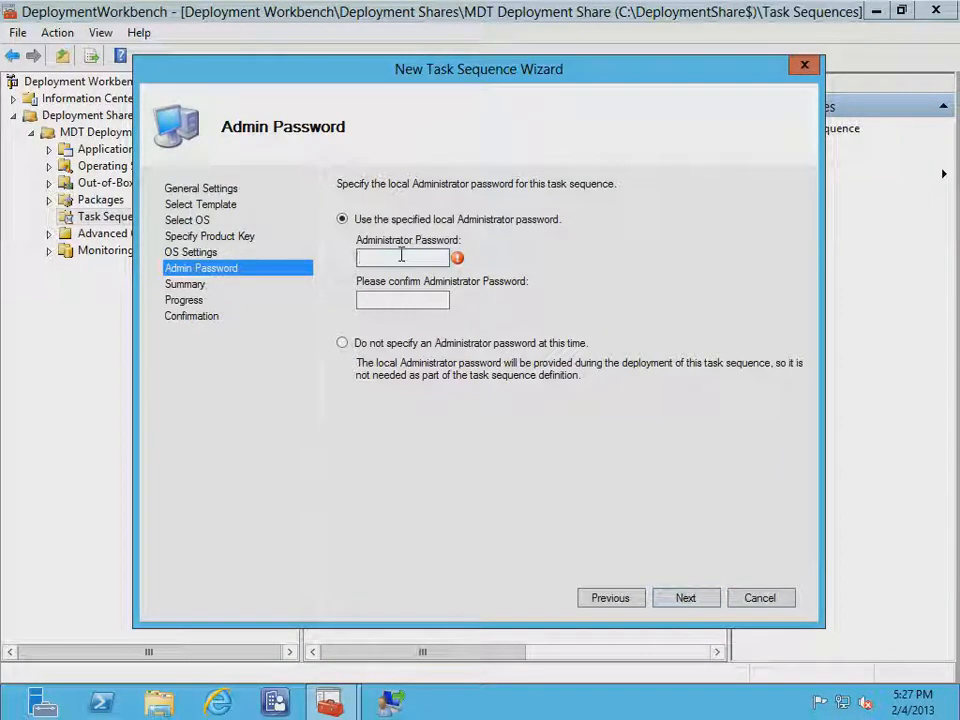
Set and confirm the local admin password, then create the task sequence and close the wizard
{"action": "type", "text": "P@"}
{"action": "key", "text": "Tab"}
{"action": "type", "text": "P"}
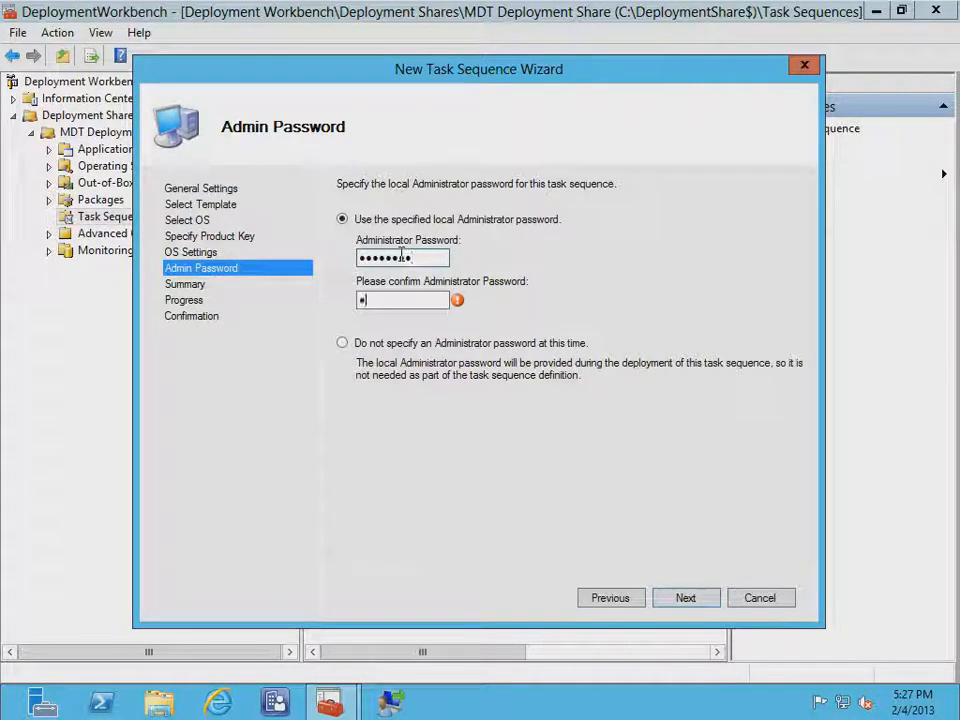
{"action": "type", "text": "@ssw0rd"}
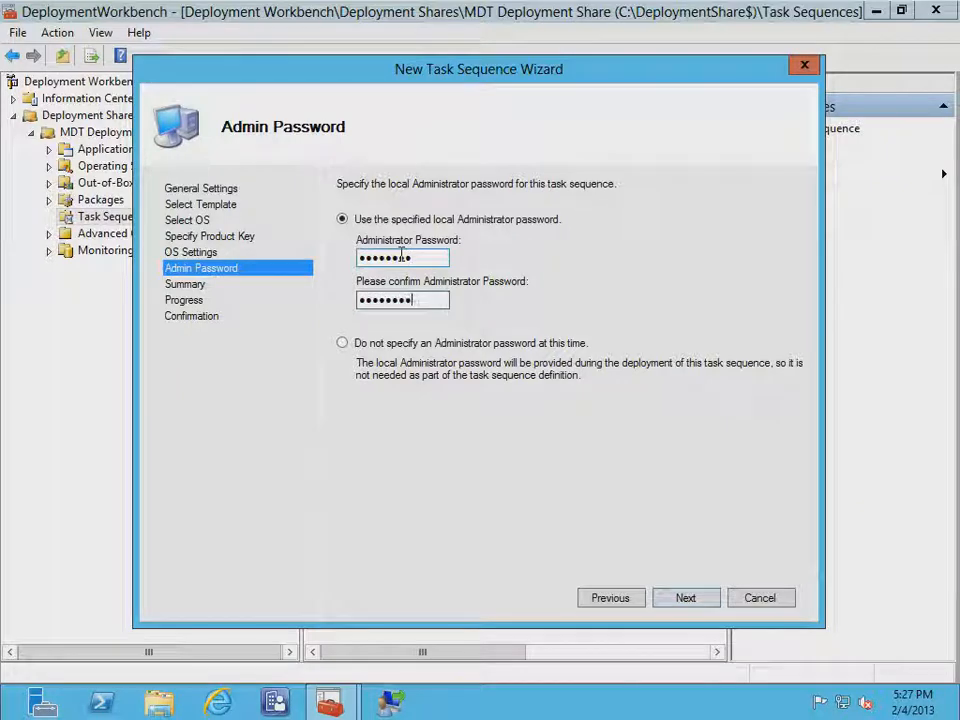
{"action": "left_click", "coordinate": [696, 604]}
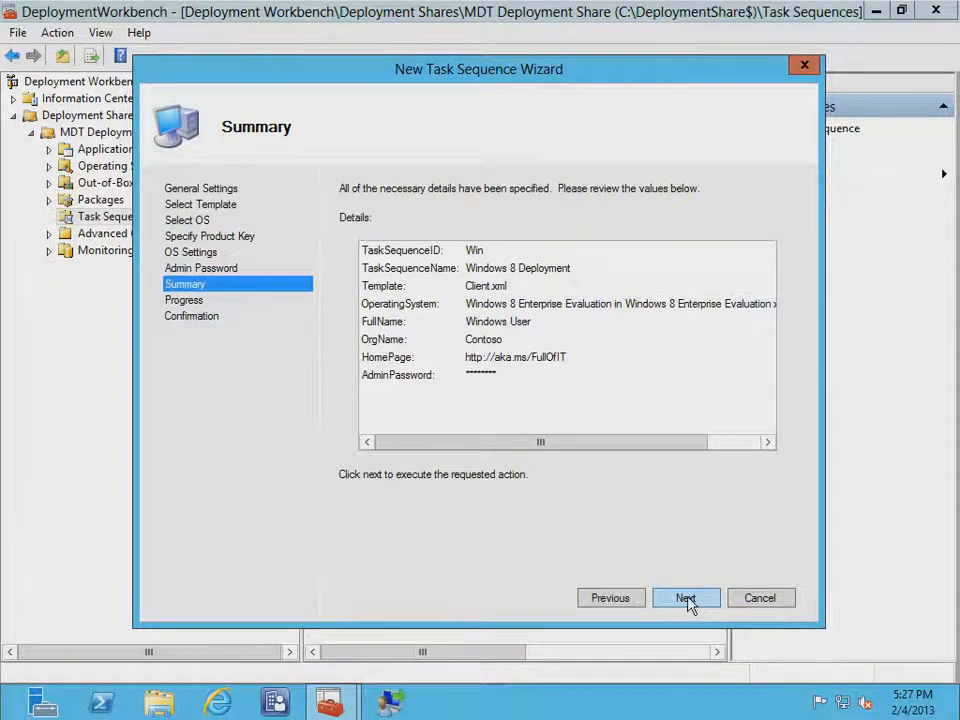
{"action": "left_click", "coordinate": [688, 604]}
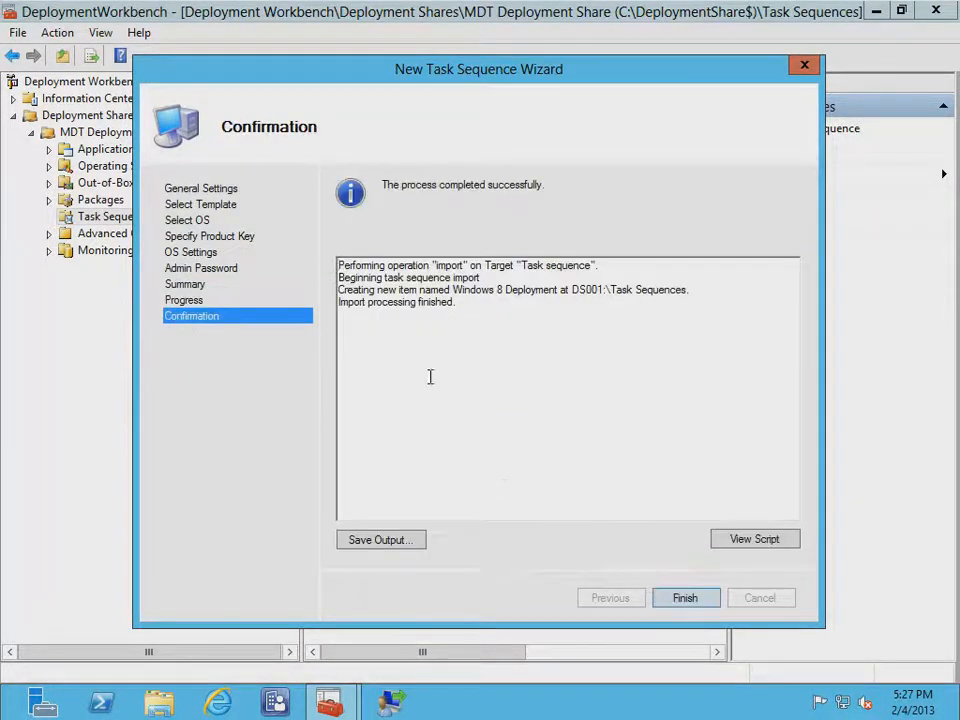
{"action": "left_click", "coordinate": [686, 598]}
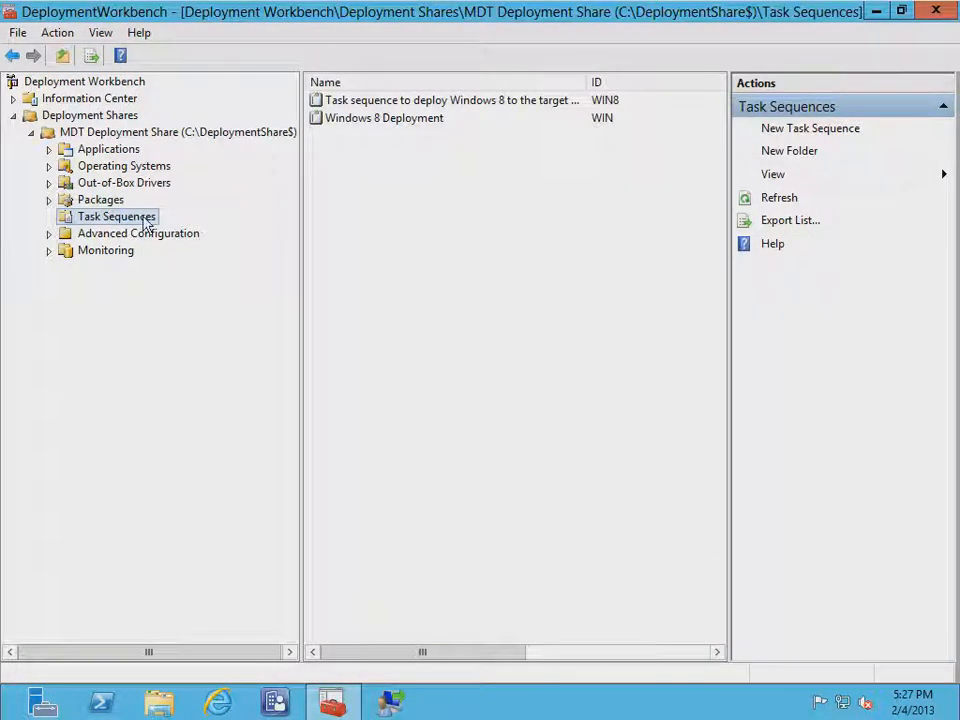
Open the deployment share's Properties, inspect its network UNC path, and view the Rules tab
{"action": "right_click", "coordinate": [134, 138]}
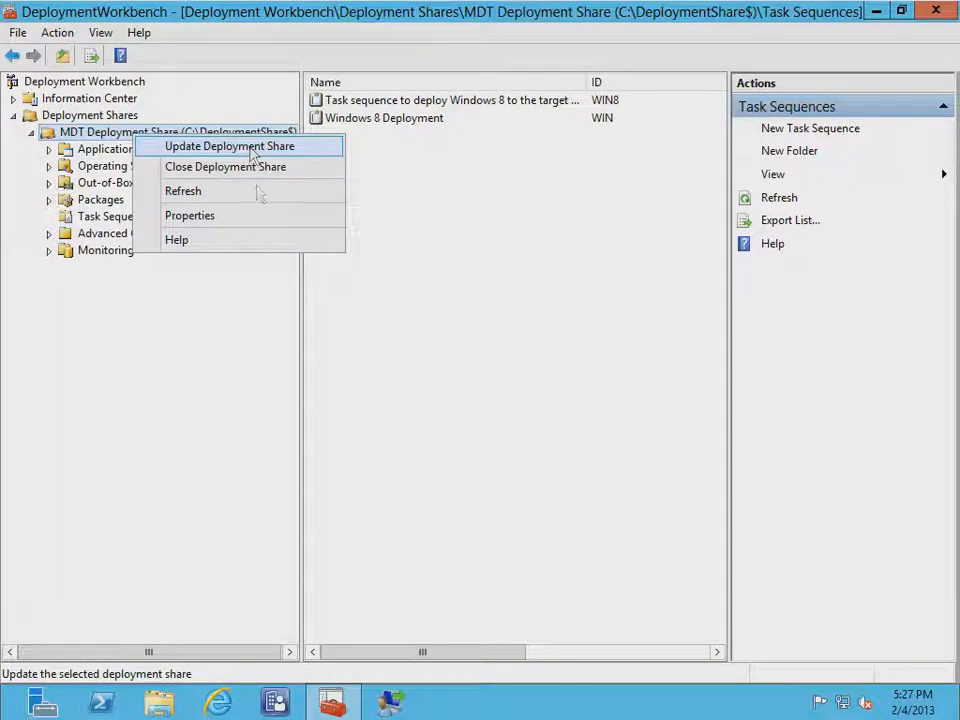
{"action": "left_click", "coordinate": [190, 216]}
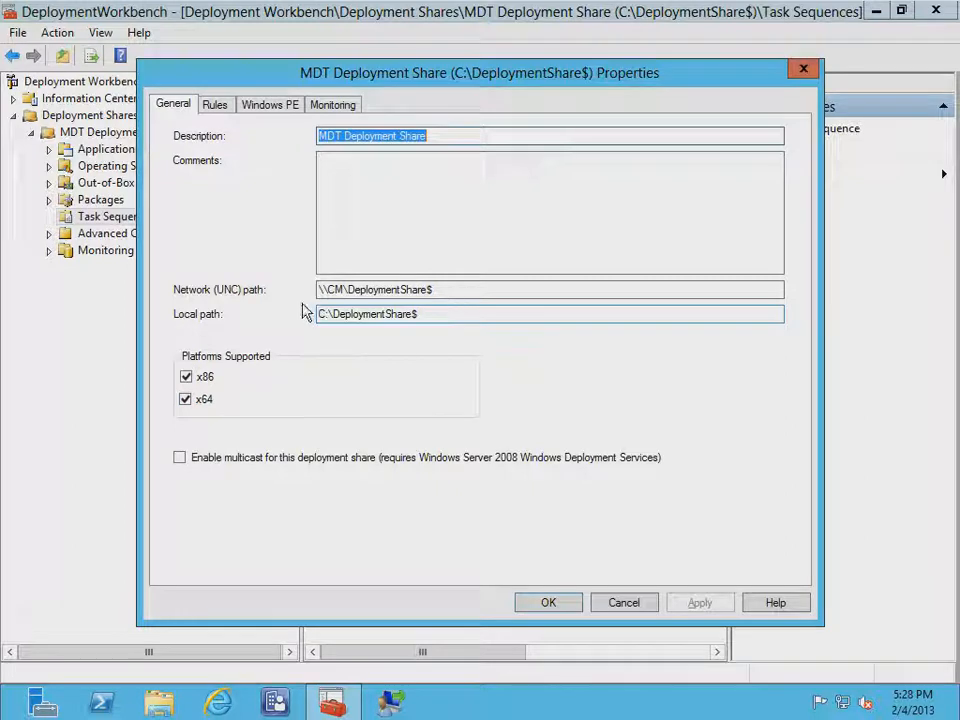
{"action": "left_click", "coordinate": [440, 289]}
{"action": "left_click_drag", "start_coordinate": [442, 289], "coordinate": [318, 289]}
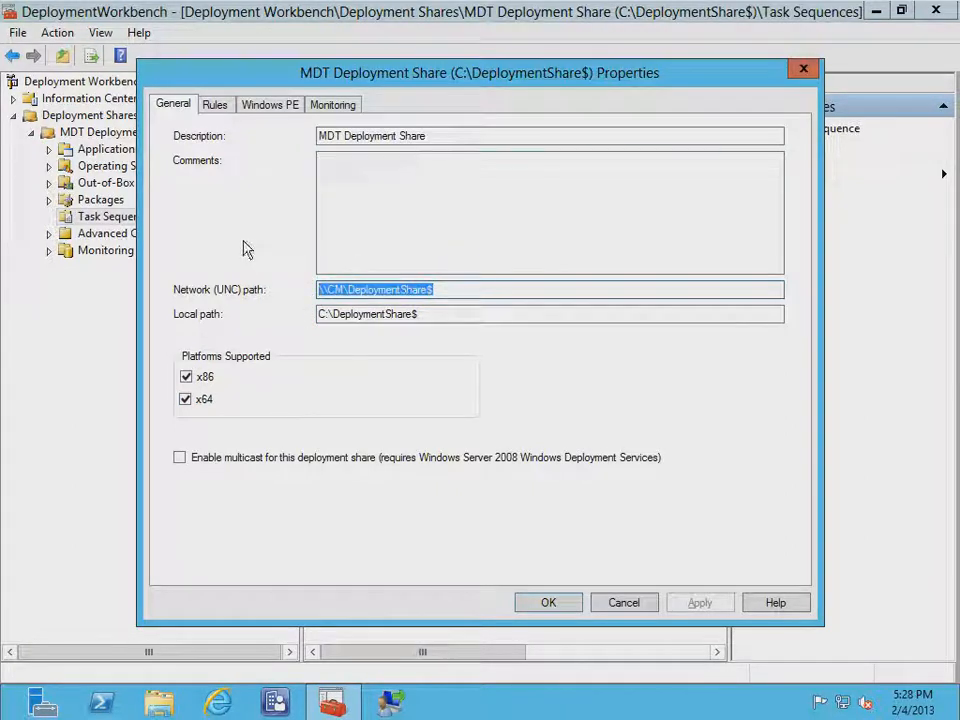
{"action": "left_click", "coordinate": [439, 289]}
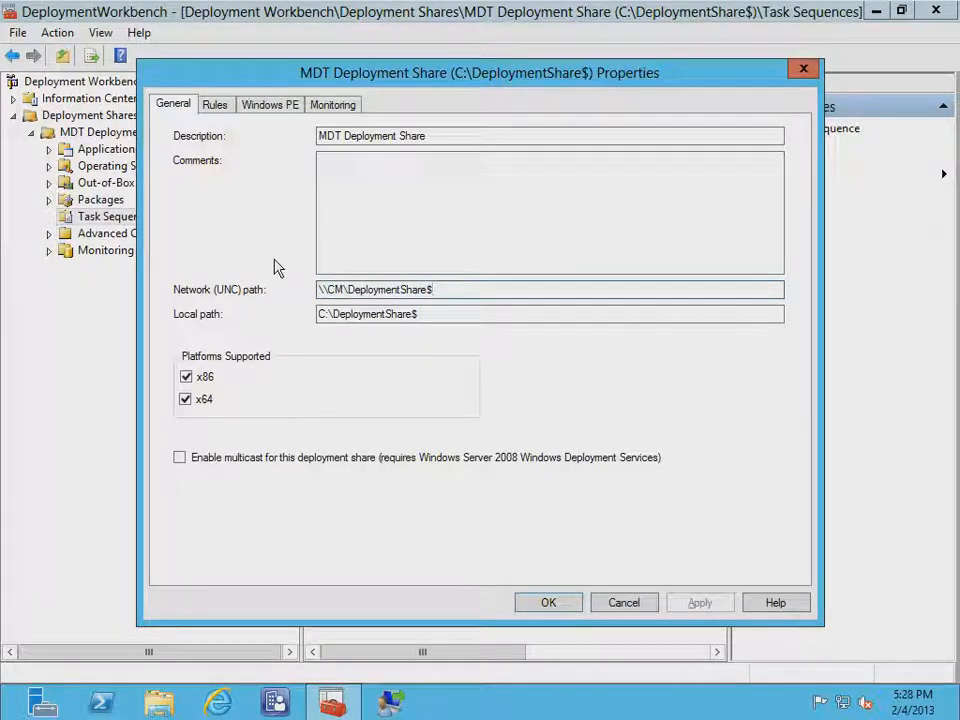
{"action": "left_click", "coordinate": [218, 108]}
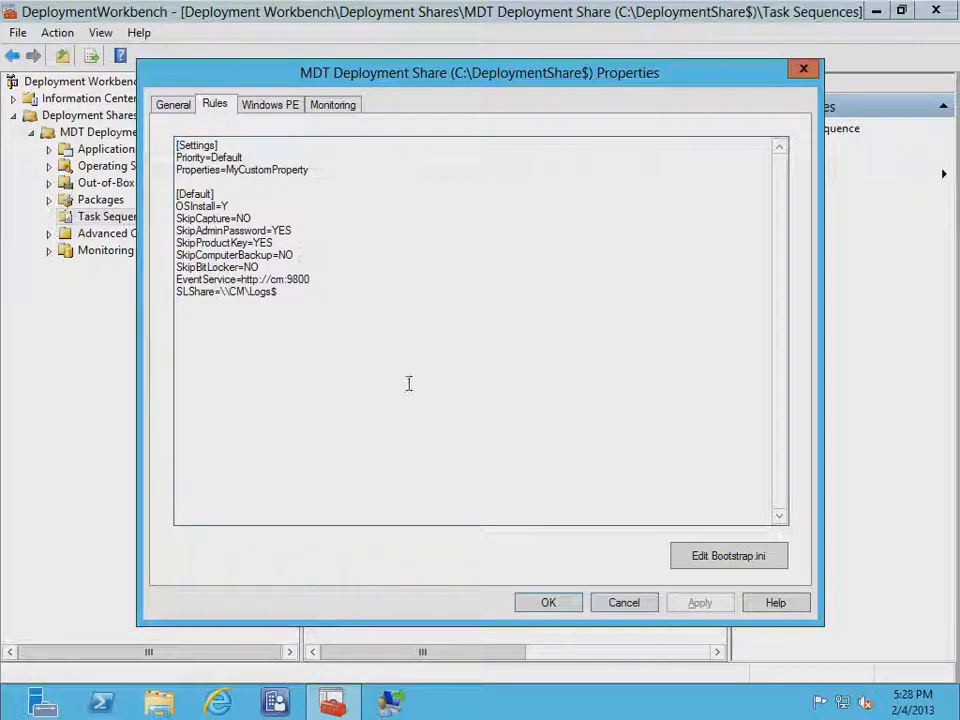
Review the SkipAdminPassword=YES and SkipComputerBackup=NO lines in the rules
{"action": "left_click_drag", "start_coordinate": [296, 230], "coordinate": [177, 233]}
{"action": "double_click", "coordinate": [292, 254]}
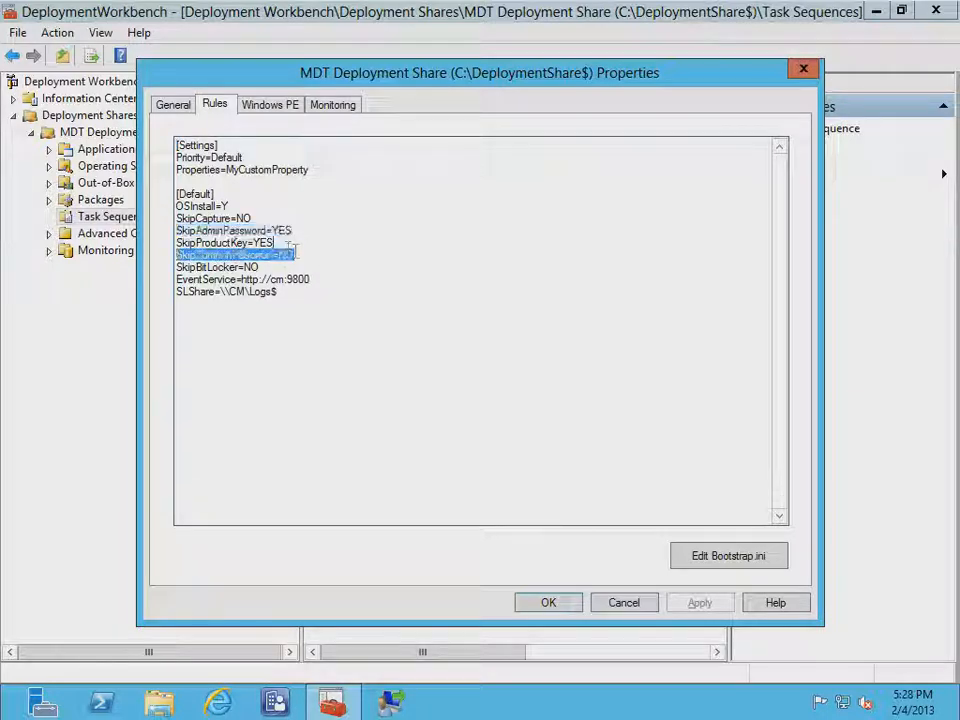
{"action": "left_click", "coordinate": [290, 243]}
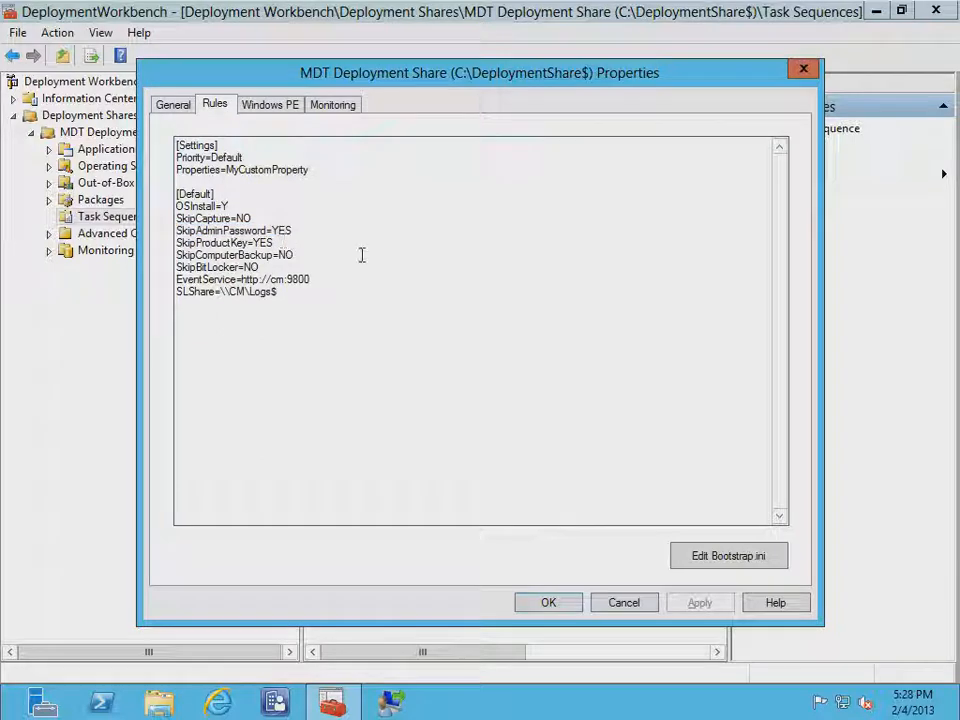
Show the x64 Windows PE settings, check ISO name LiteTouchPE_x64.iso, and cancel the properties
{"action": "left_click", "coordinate": [266, 108]}
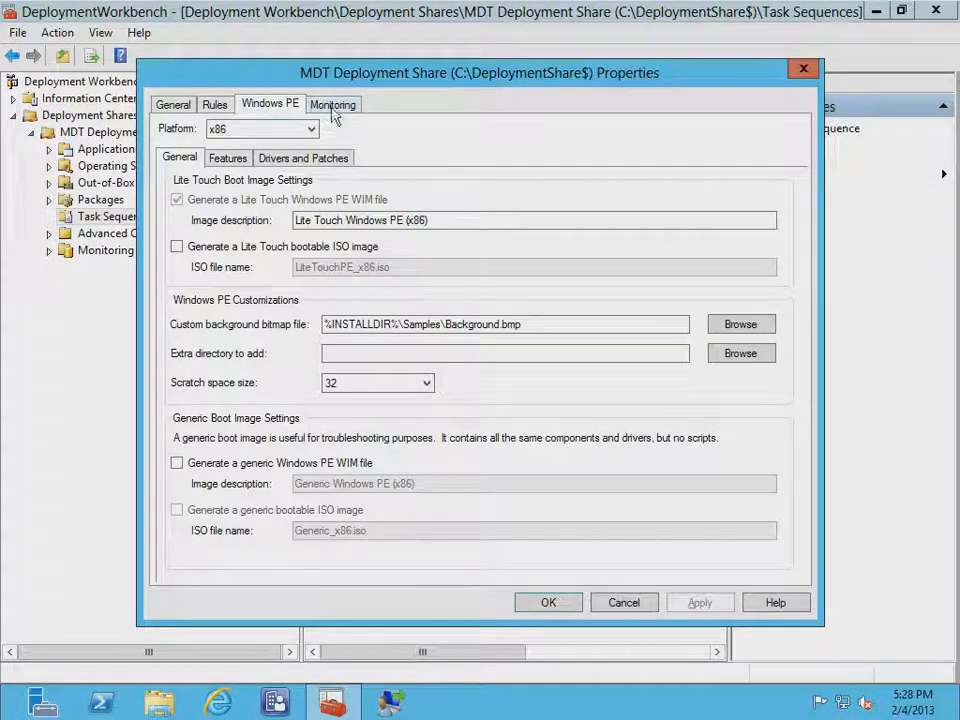
{"action": "left_click", "coordinate": [216, 129]}
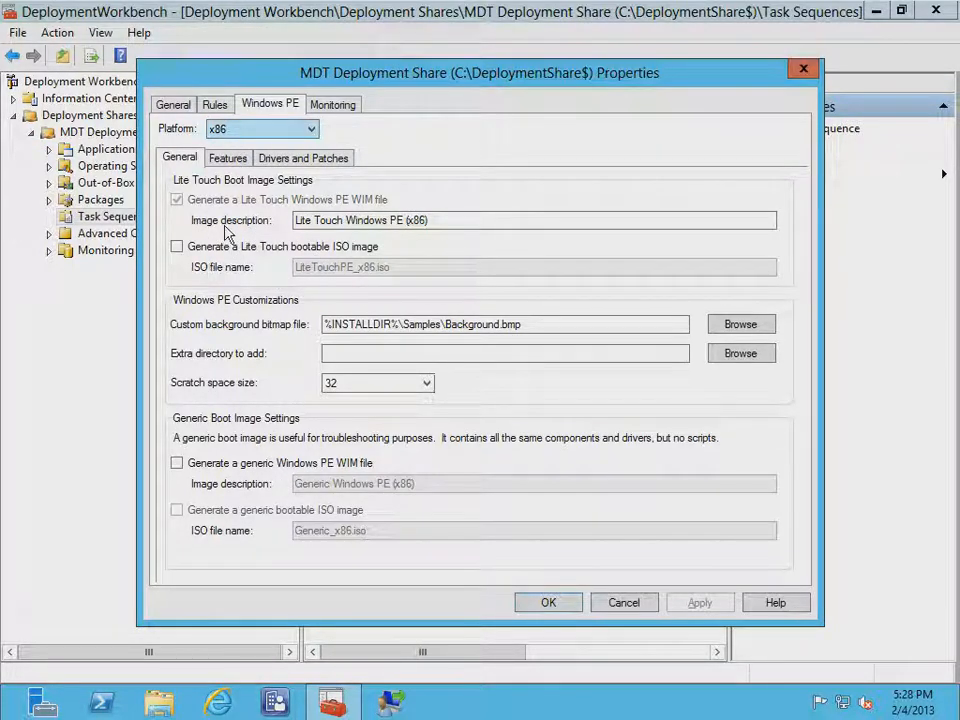
{"action": "left_click", "coordinate": [311, 130]}
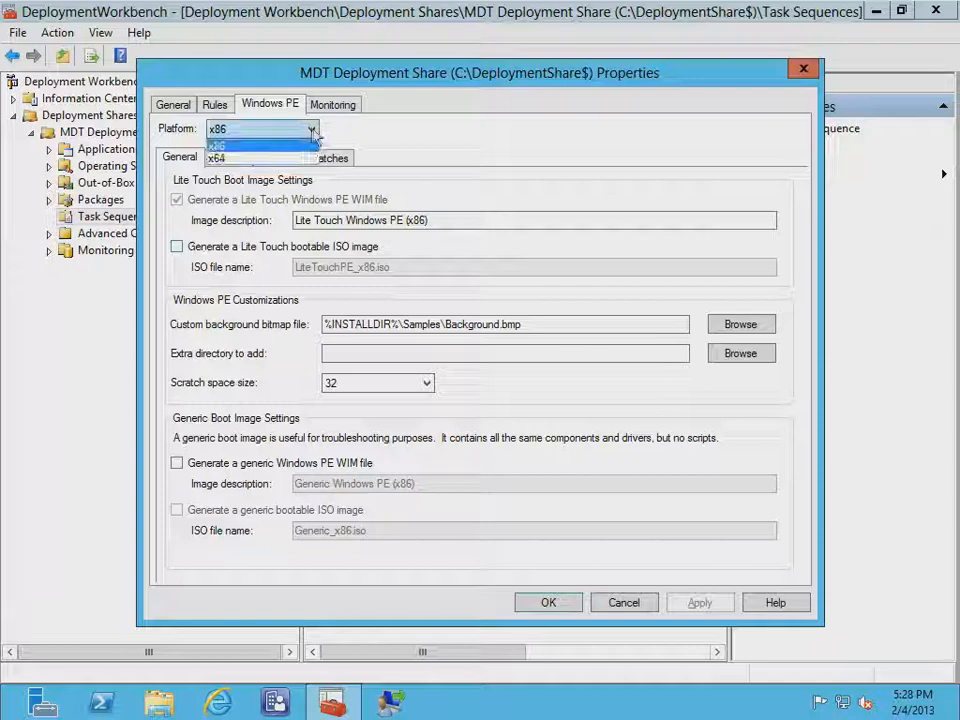
{"action": "left_click", "coordinate": [232, 157]}
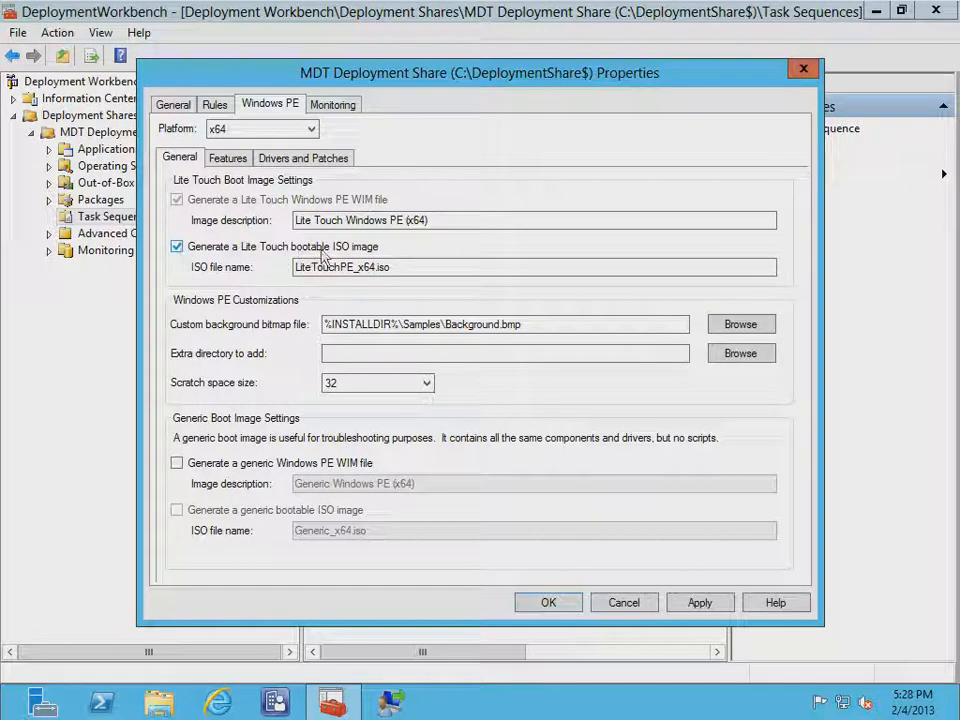
{"action": "left_click", "coordinate": [426, 267]}
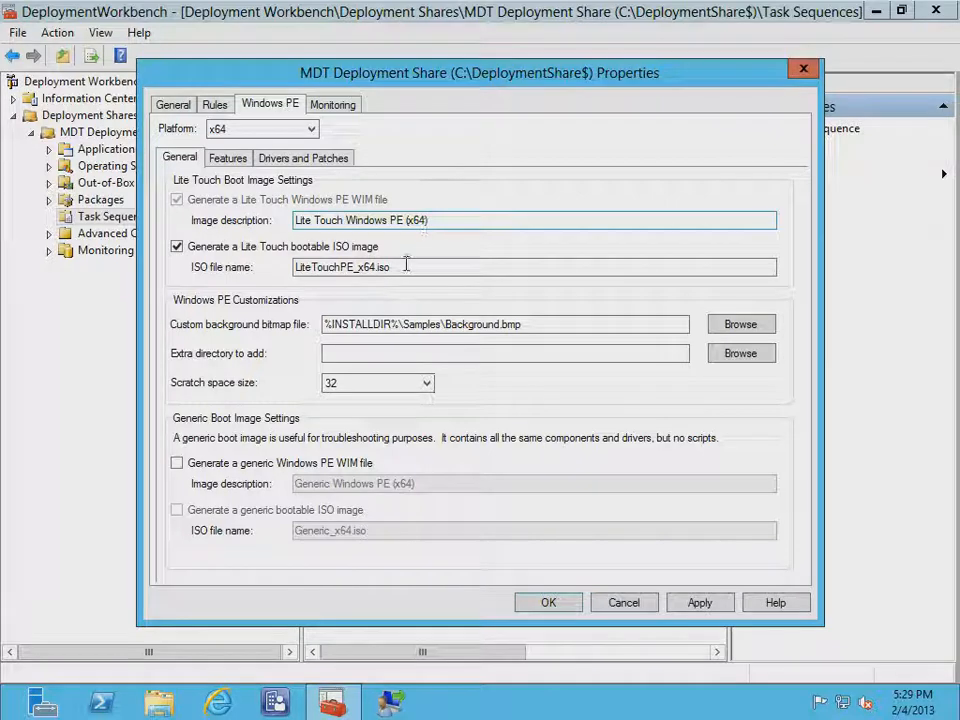
{"action": "left_click_drag", "start_coordinate": [396, 267], "coordinate": [298, 266]}
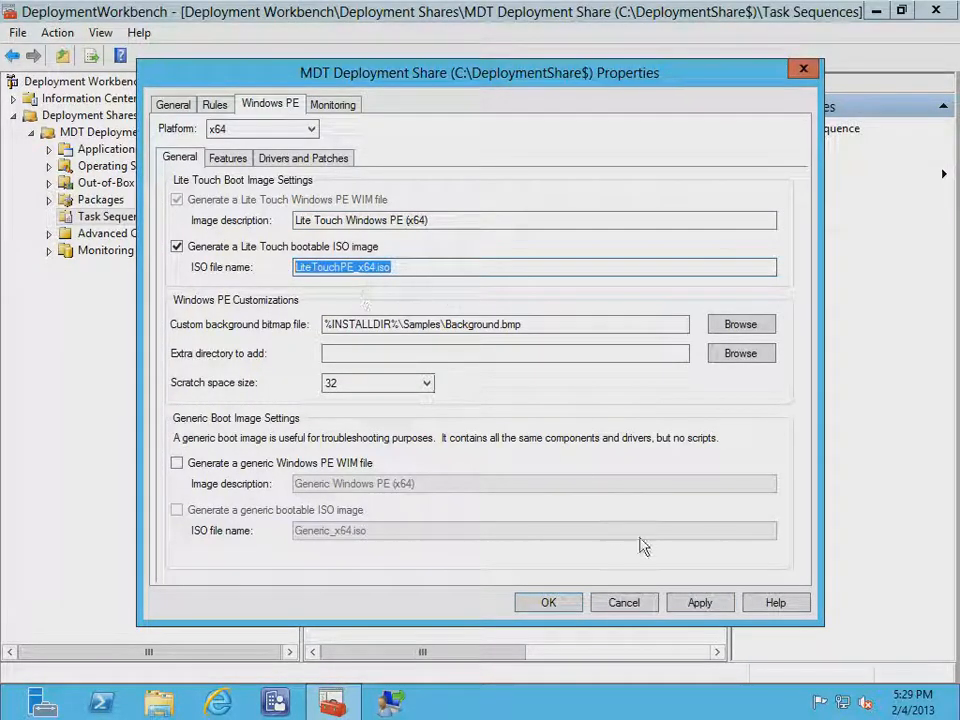
{"action": "left_click", "coordinate": [621, 602]}
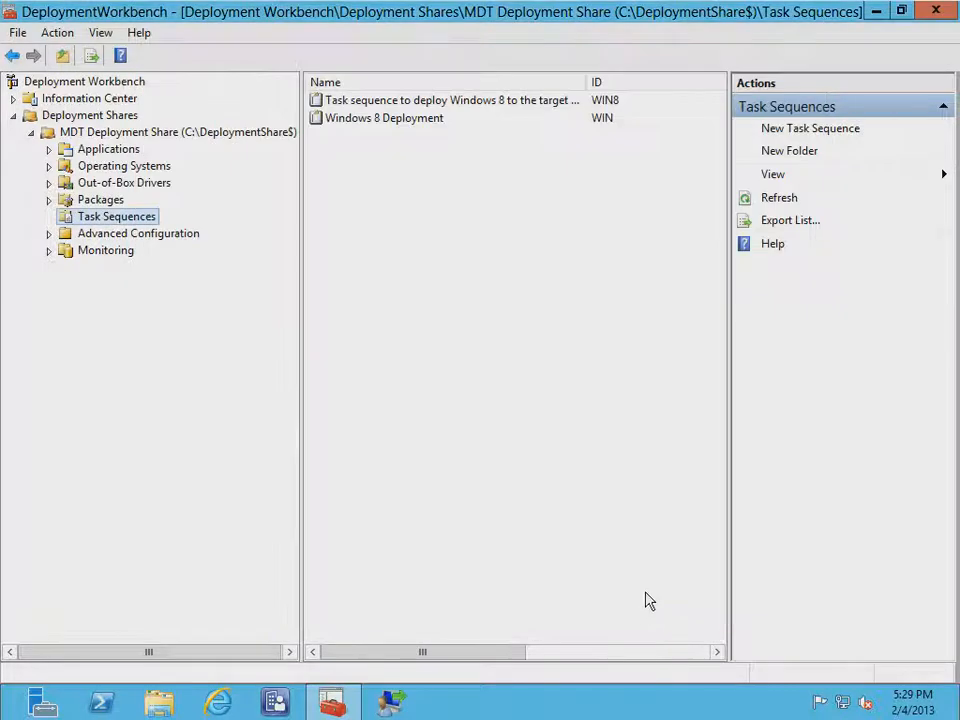
Browse to C:\DeploymentShare$\Boot in File Explorer and bring up the contoso-lti01 VM window
{"action": "right_click", "coordinate": [123, 134]}
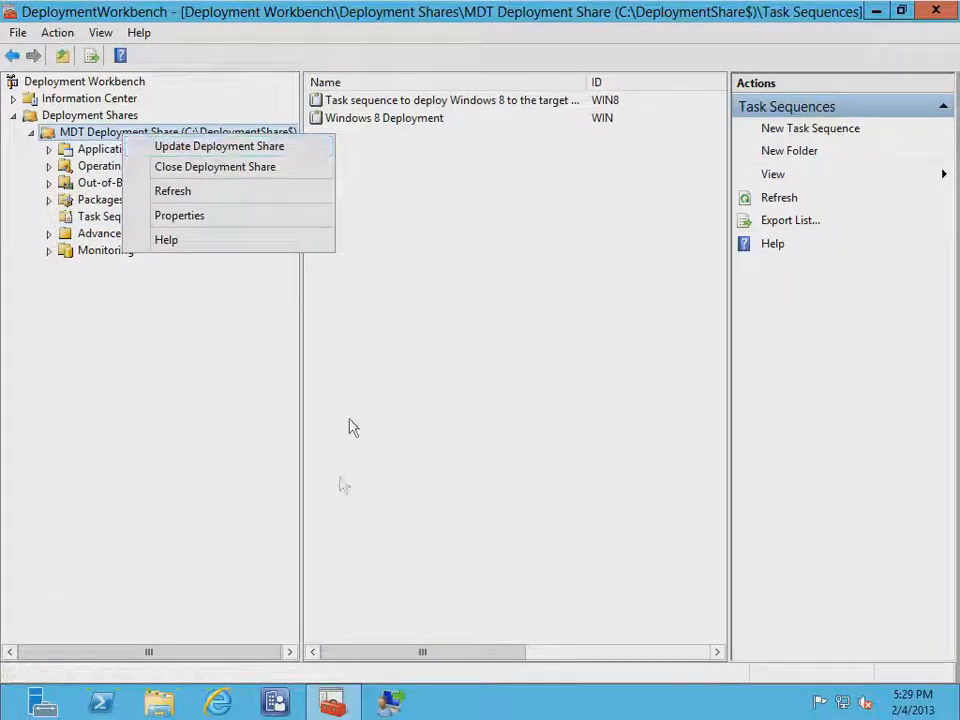
{"action": "left_click", "coordinate": [165, 704]}
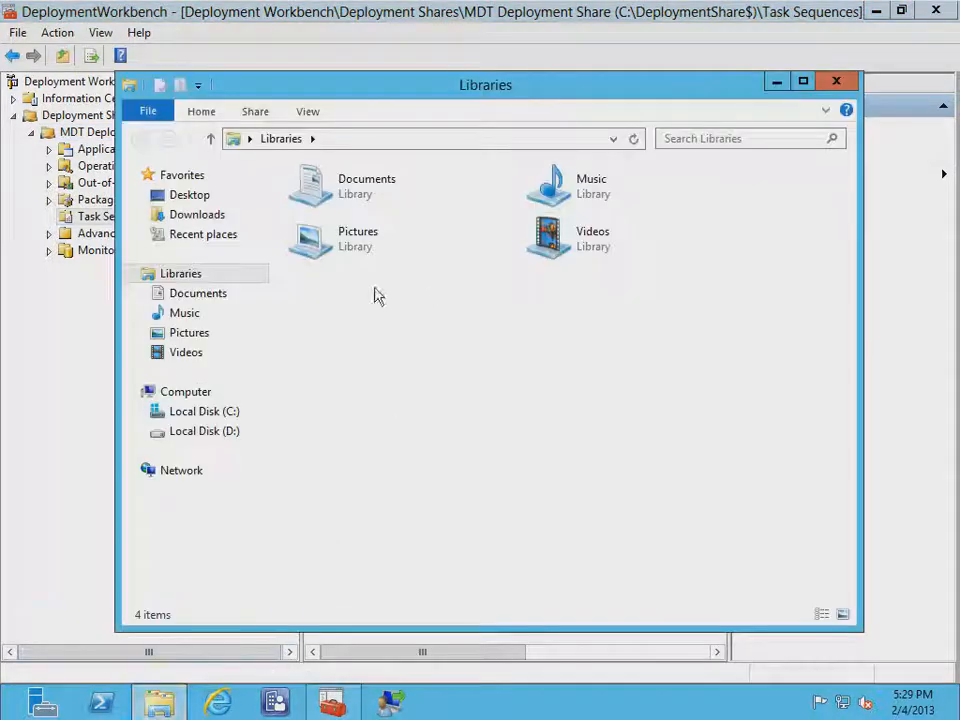
{"action": "left_click", "coordinate": [188, 413]}
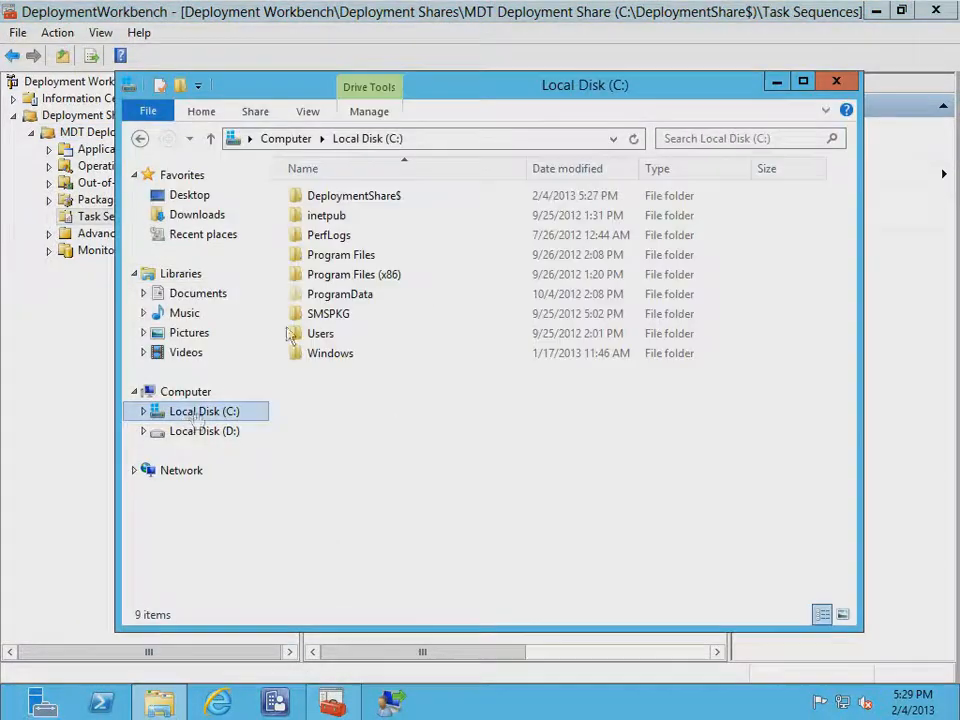
{"action": "double_click", "coordinate": [368, 196]}
{"action": "left_click", "coordinate": [319, 257]}
{"action": "double_click", "coordinate": [319, 257]}
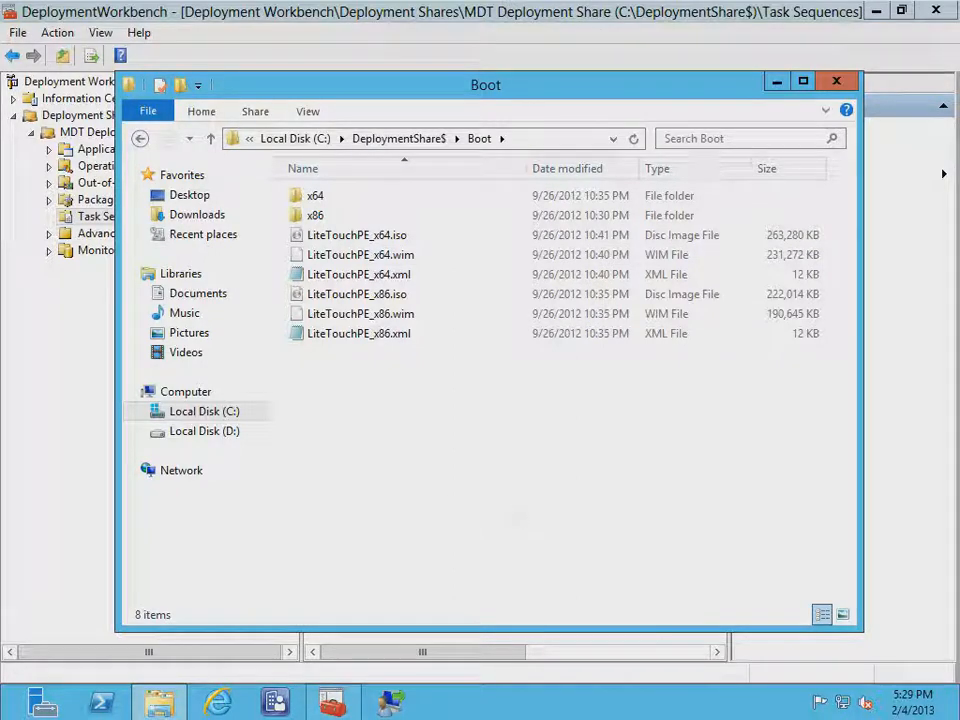
{"action": "left_click", "coordinate": [754, 715]}
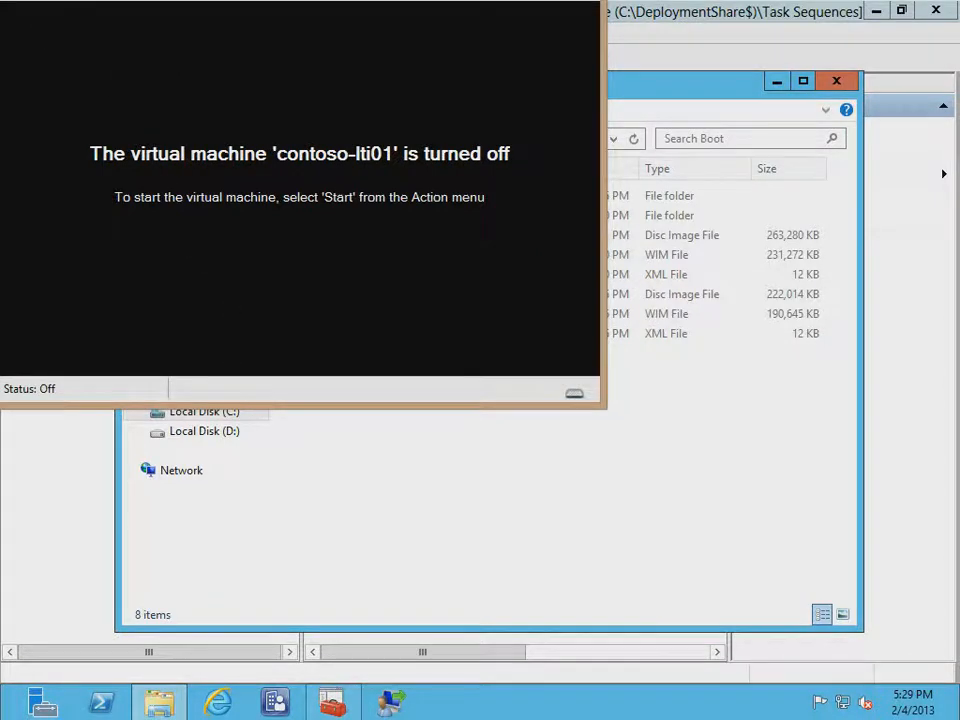
Confirm LiteTouchPE_x64.iso is in the DVD drive, start contoso-lti01, and enlarge its window
{"action": "left_click_drag", "start_coordinate": [147, 0], "coordinate": [269, 95]}
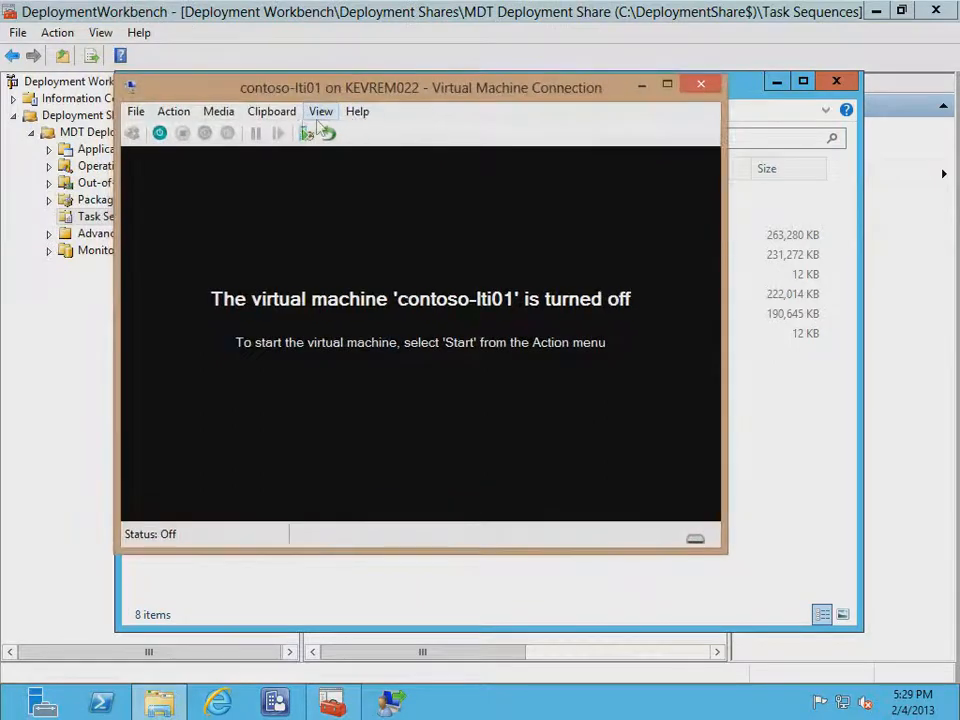
{"action": "left_click", "coordinate": [218, 112]}
{"action": "mouse_move", "coordinate": [253, 137]}
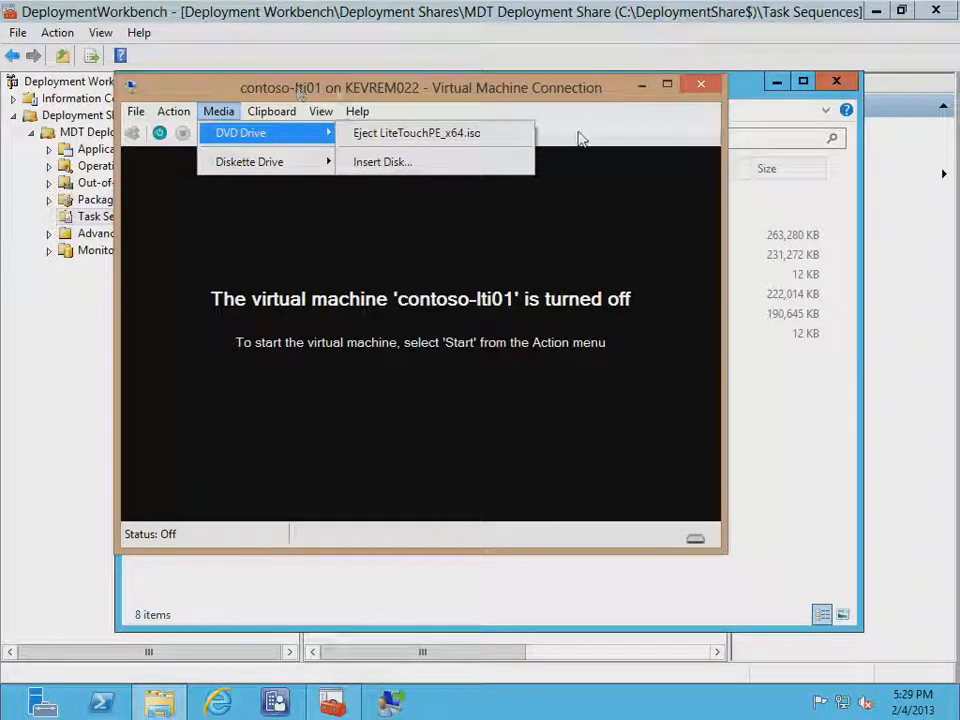
{"action": "left_click", "coordinate": [398, 90]}
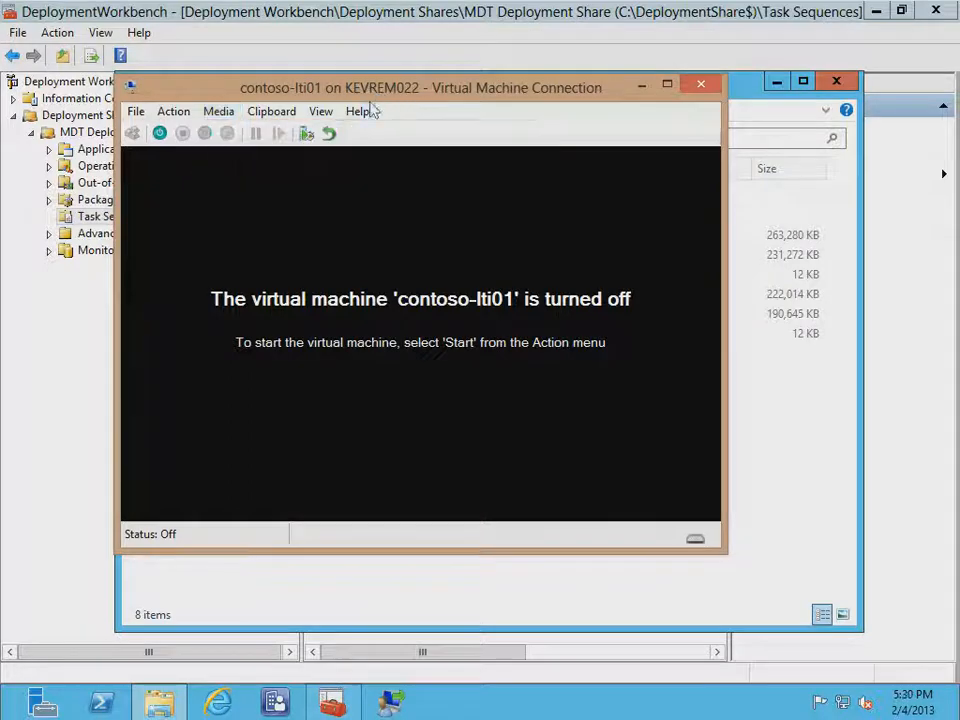
{"action": "left_click", "coordinate": [160, 136]}
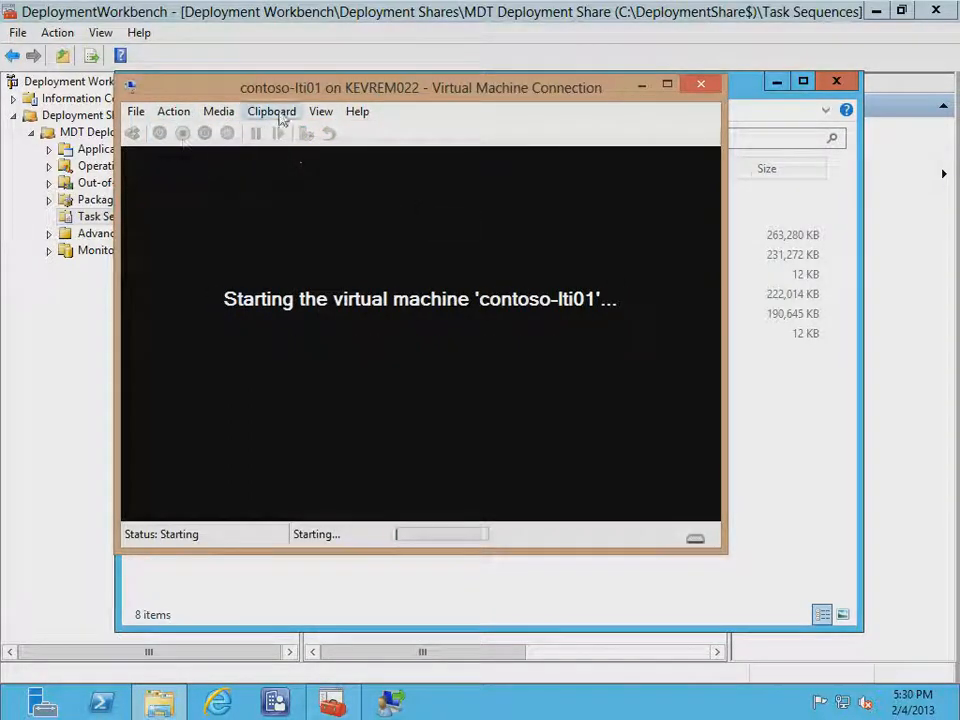
{"action": "left_click_drag", "start_coordinate": [270, 97], "coordinate": [147, 0]}
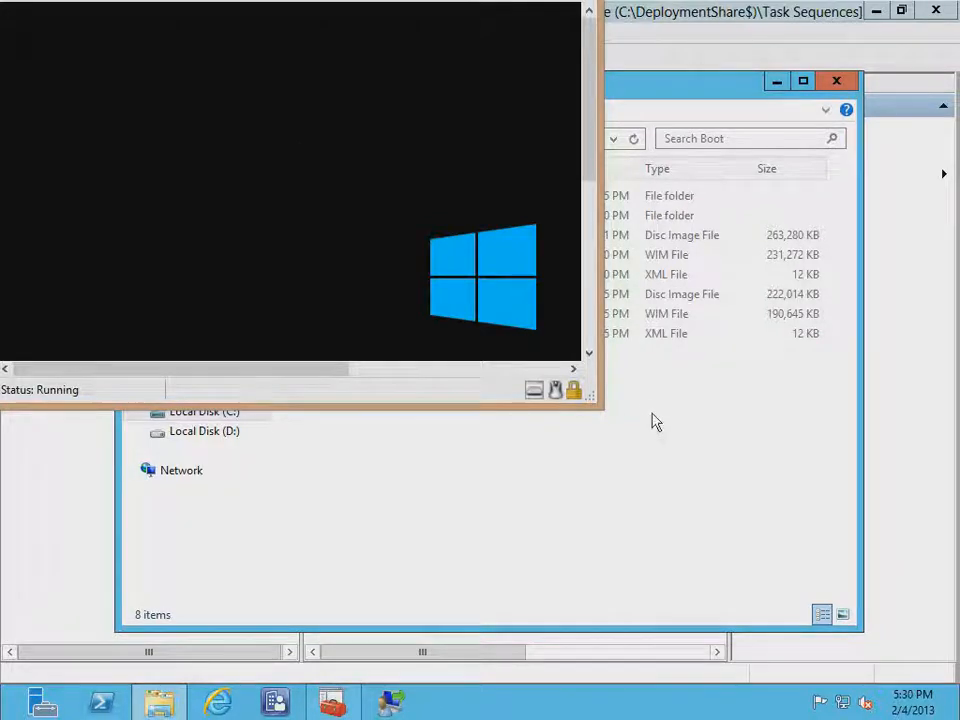
{"action": "left_click_drag", "start_coordinate": [598, 411], "coordinate": [955, 718]}
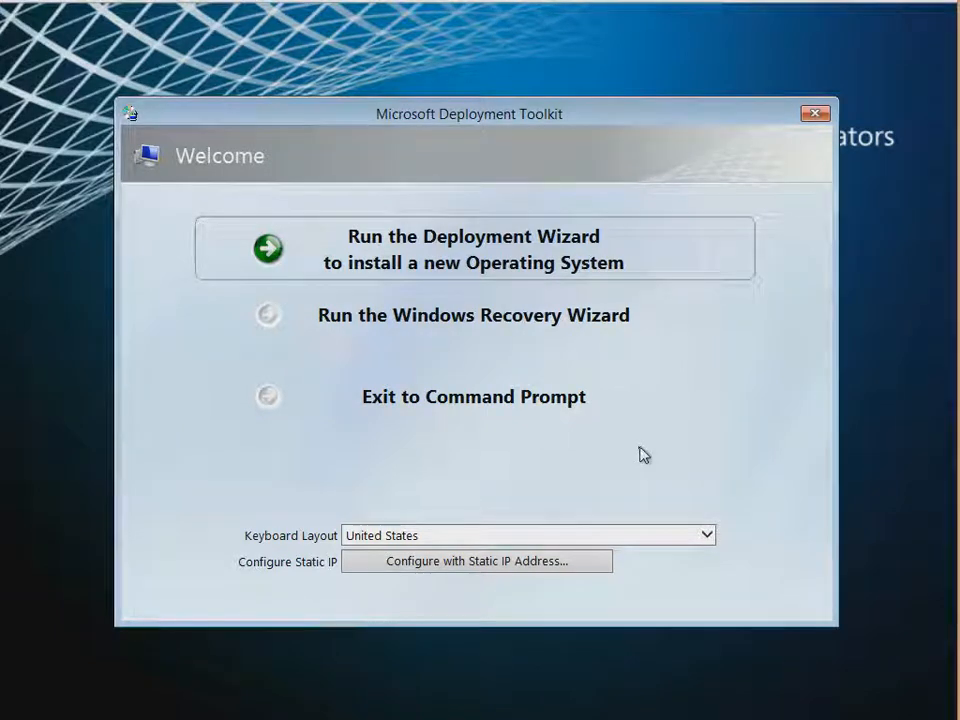
Launch the deployment wizard and submit Administrator credentials with its password for domain Corp.contoso.com
{"action": "left_click", "coordinate": [405, 251]}
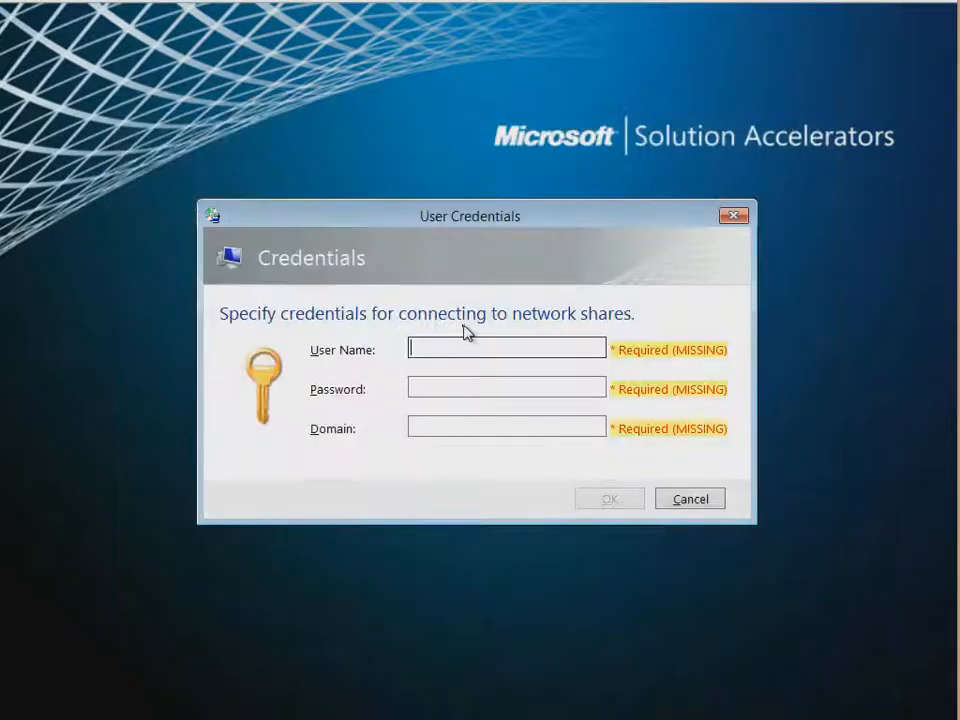
{"action": "left_click", "coordinate": [445, 349]}
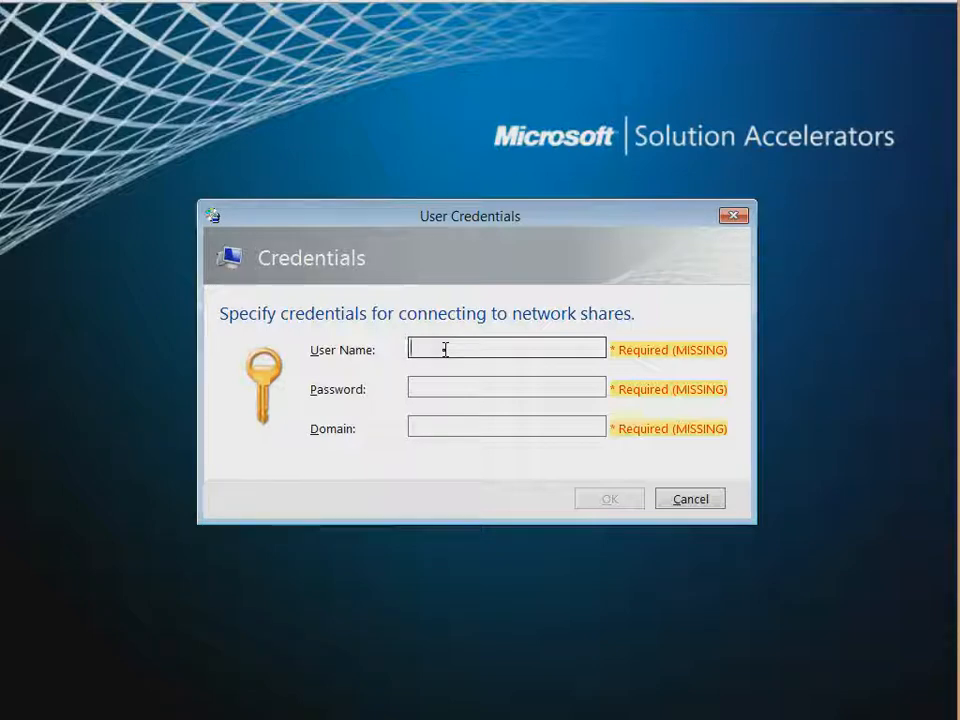
{"action": "type", "text": "Administrator"}
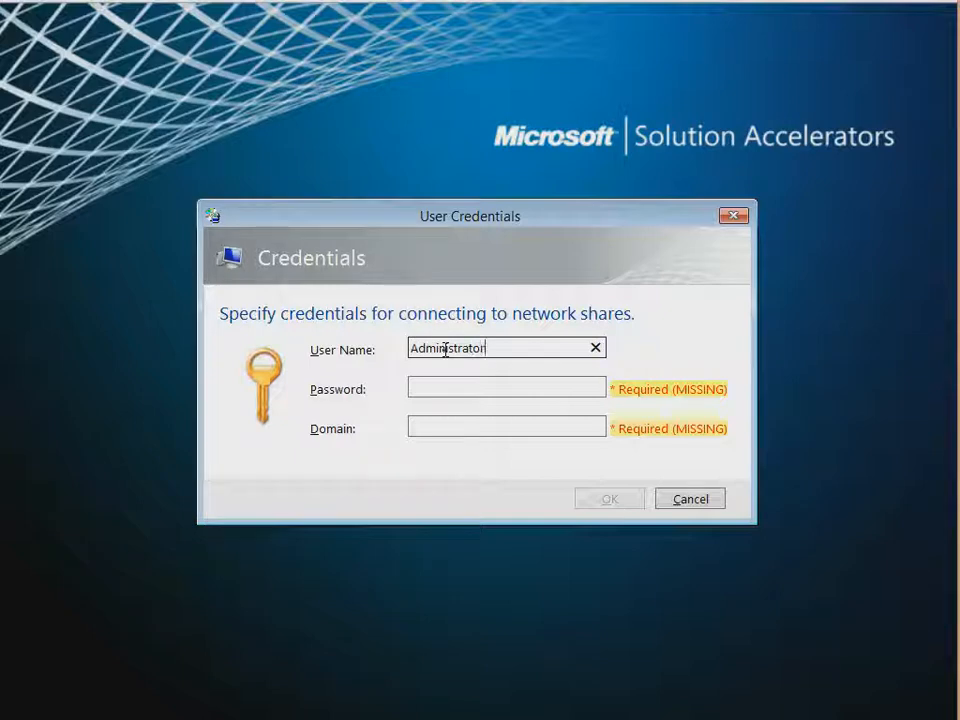
{"action": "key", "text": "Tab"}
{"action": "type", "text": "P@ssw0rd"}
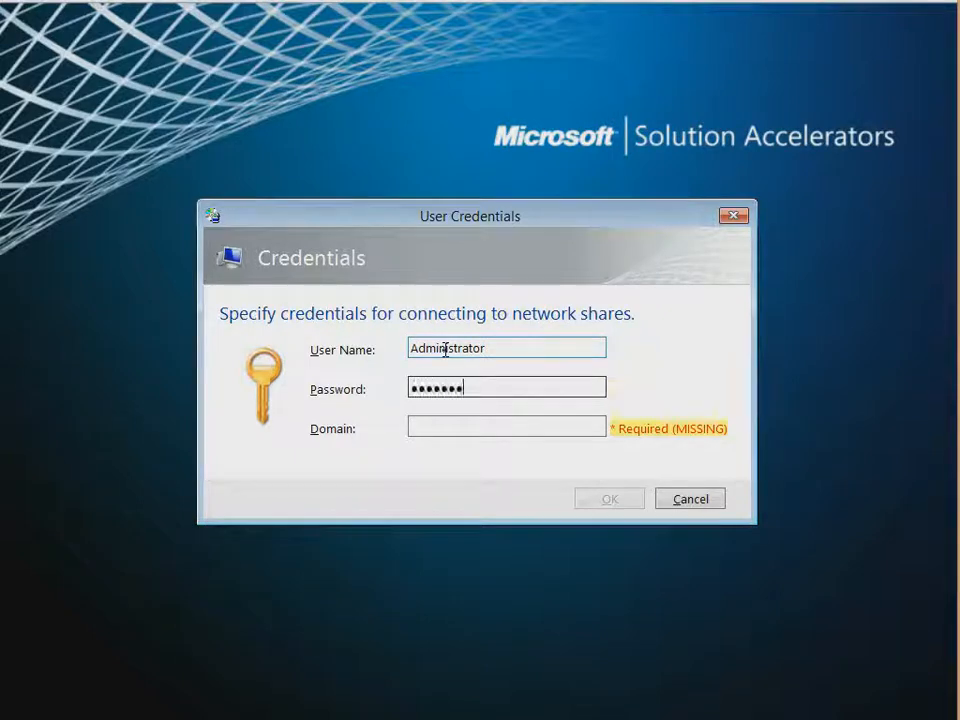
{"action": "key", "text": "Tab"}
{"action": "type", "text": "Co"}
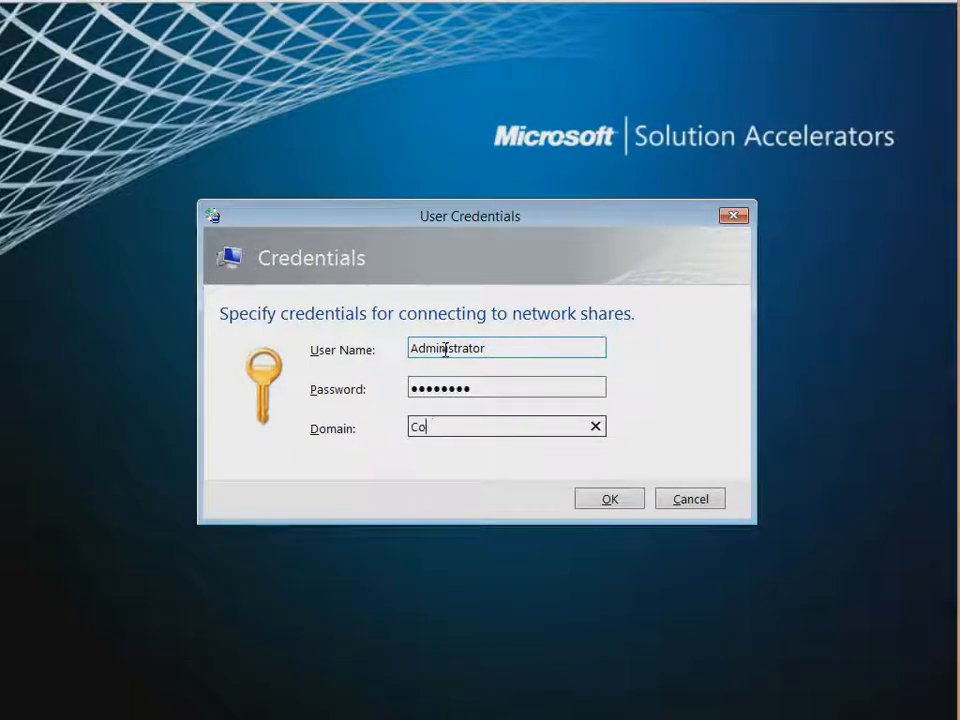
{"action": "type", "text": "rp.contoso.com"}
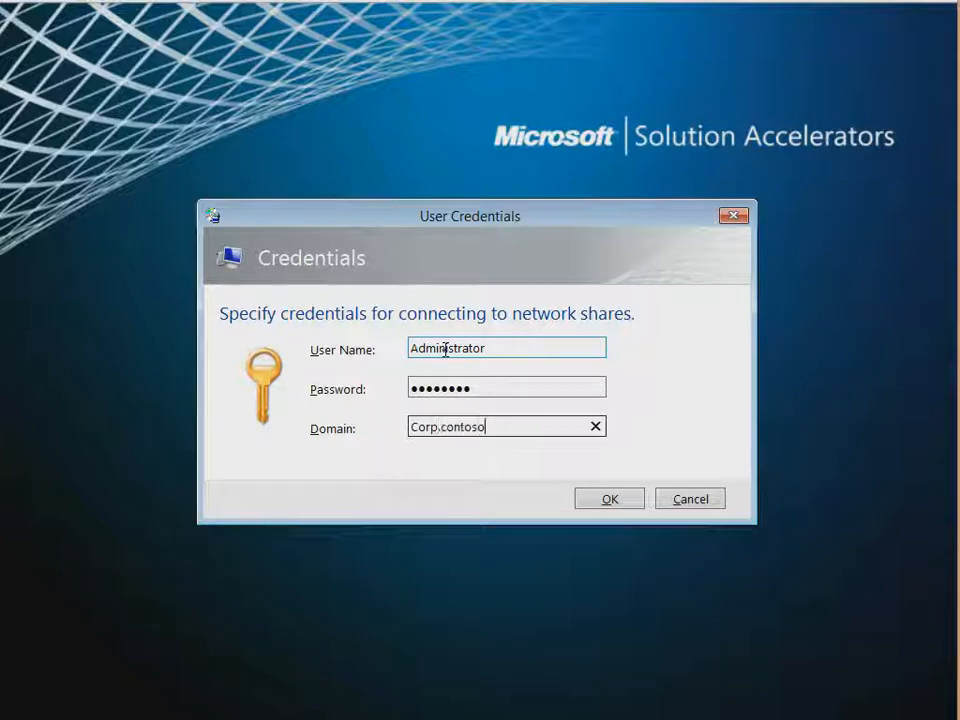
{"action": "left_click", "coordinate": [604, 500]}
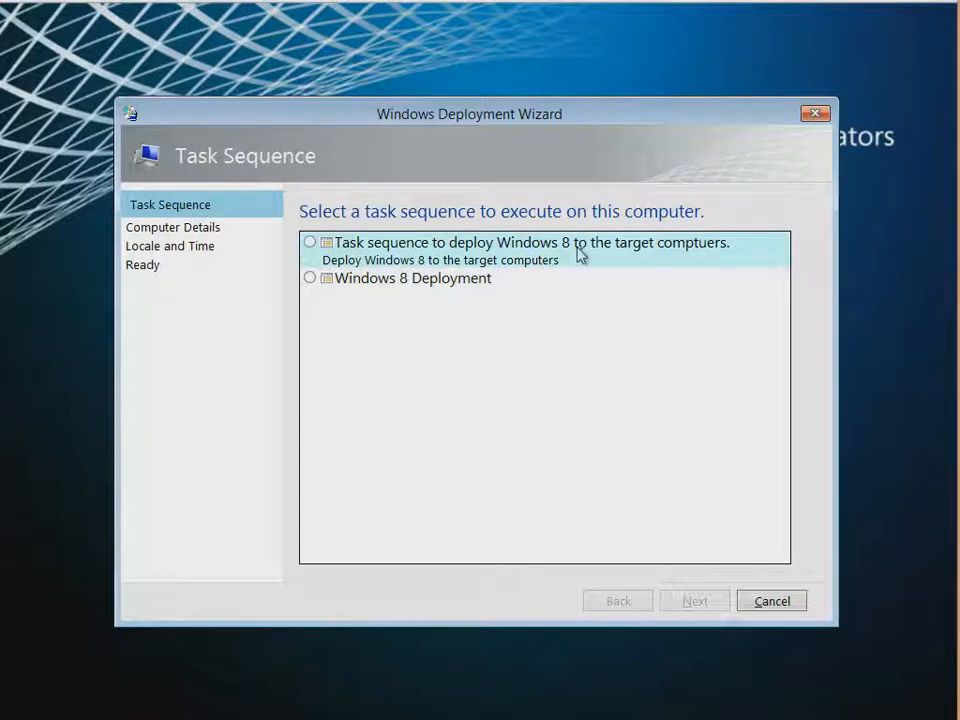
Pick the Windows 8 deployment task sequence and have the computer join domain corp.contoso.com
{"action": "left_click", "coordinate": [310, 245]}
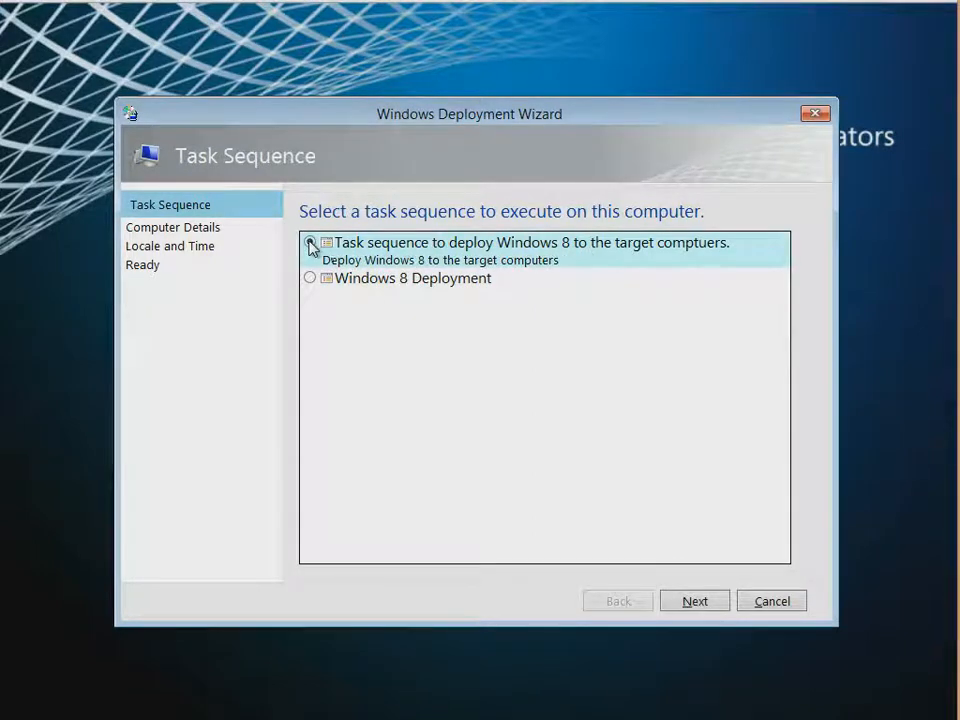
{"action": "left_click", "coordinate": [706, 603]}
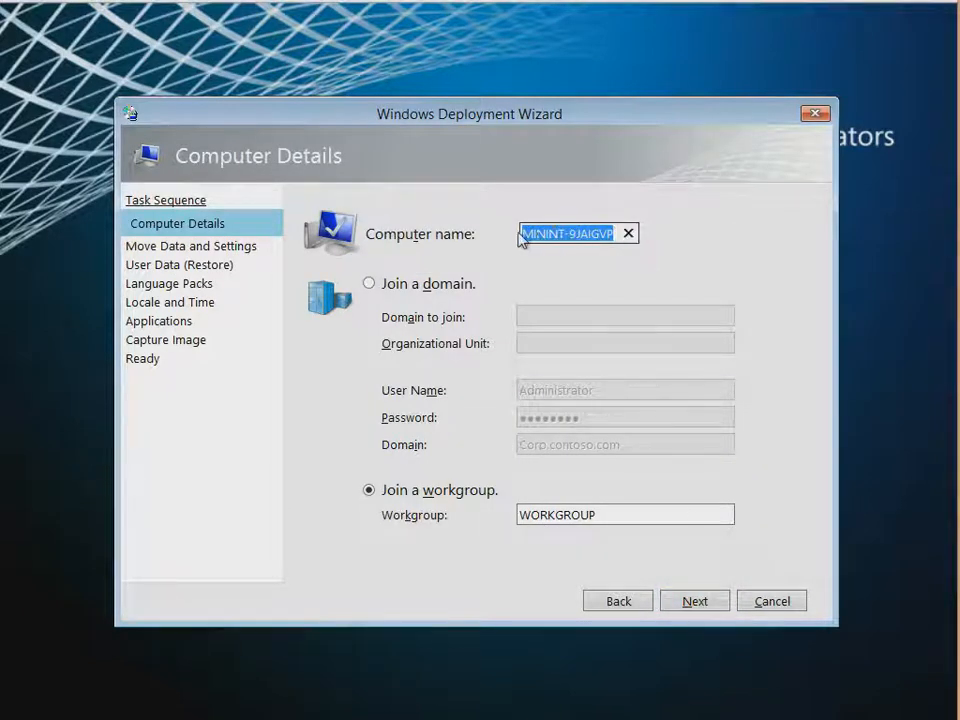
{"action": "left_click", "coordinate": [369, 284]}
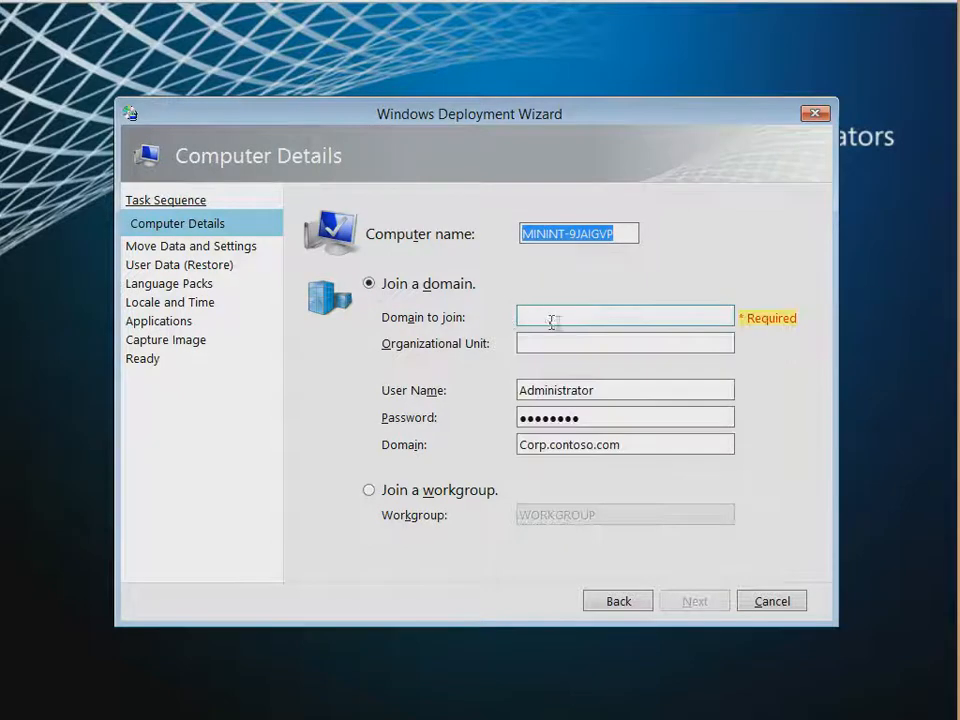
{"action": "left_click", "coordinate": [717, 311]}
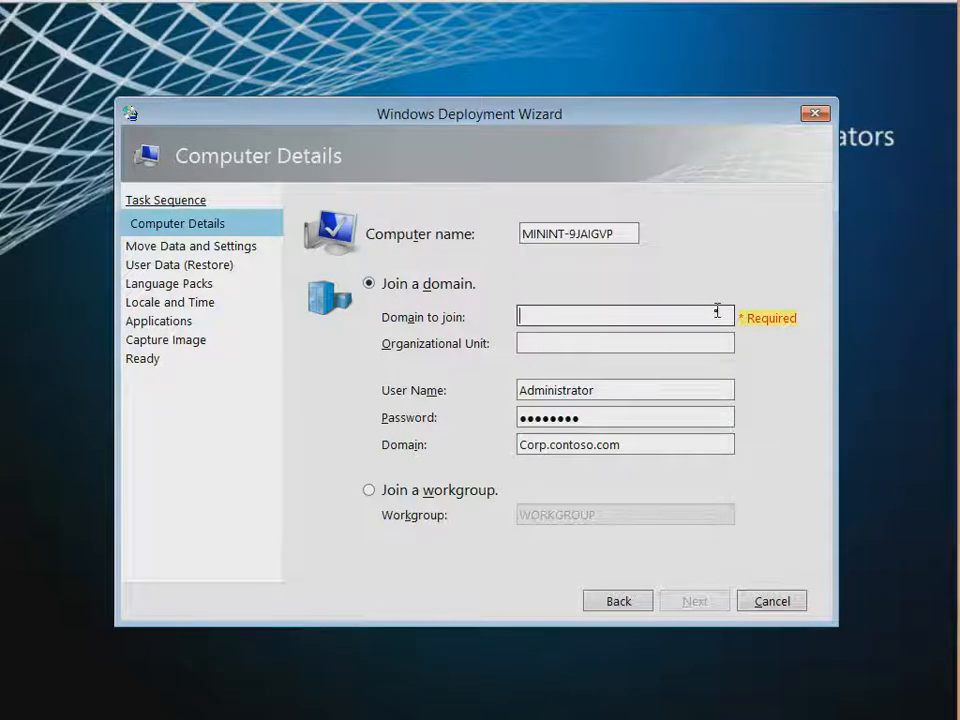
{"action": "type", "text": "corp.con"}
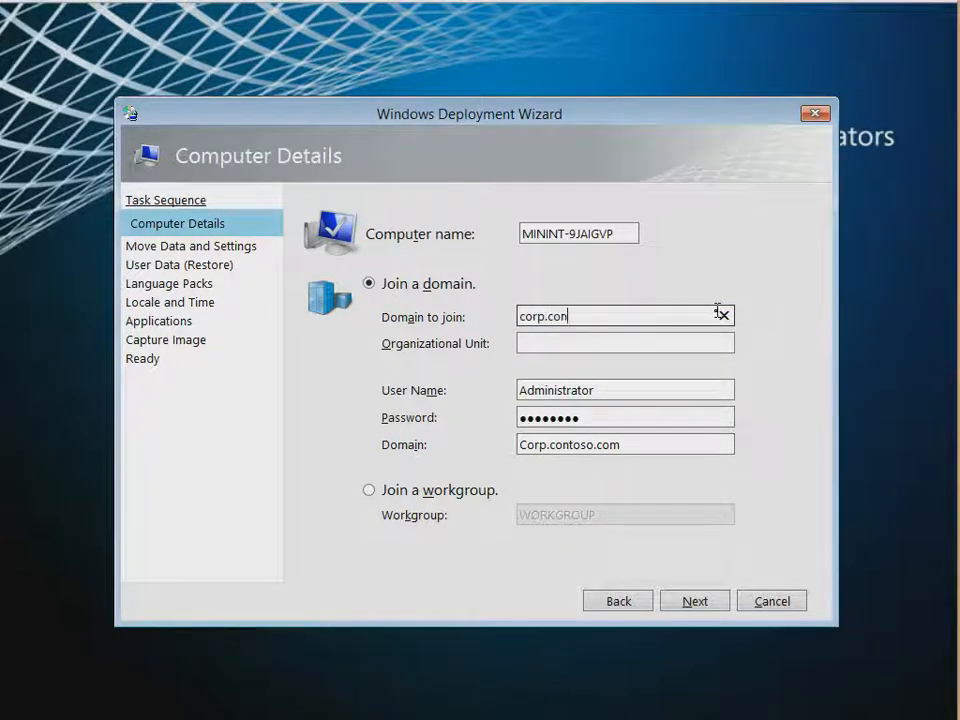
{"action": "type", "text": "toso.com"}
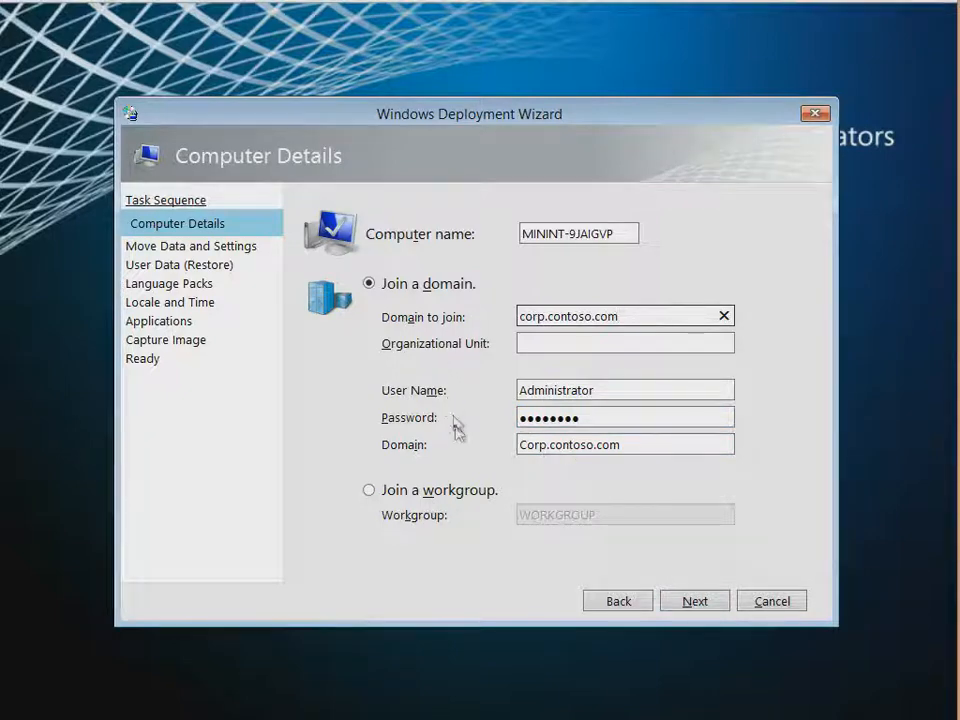
{"action": "left_click", "coordinate": [695, 601]}
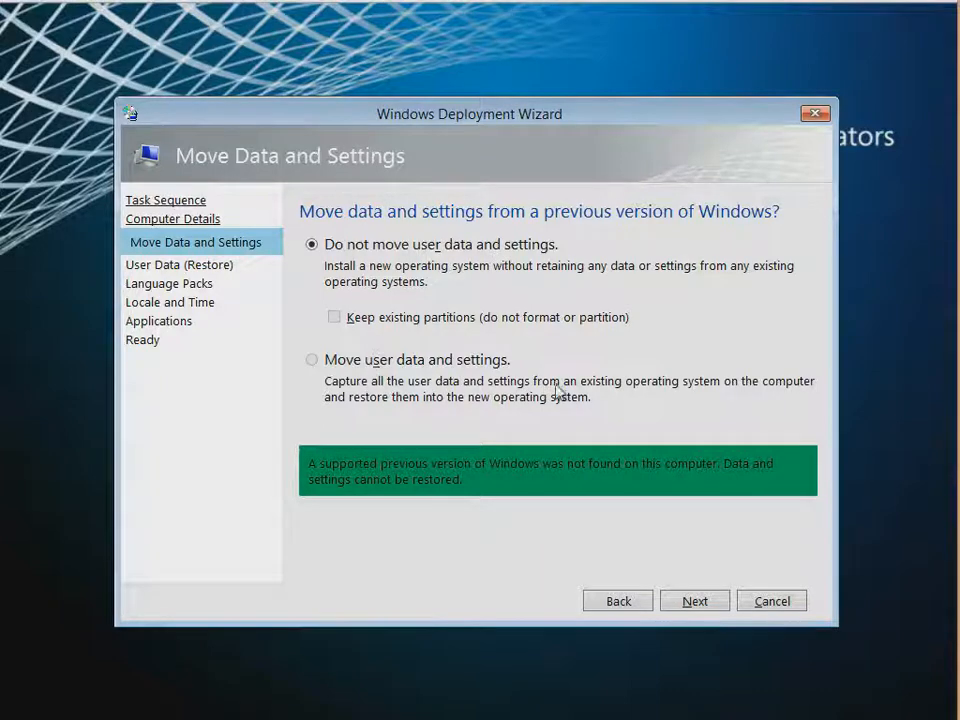
Keep a clean install with no user data restore and English as the language
{"action": "left_click", "coordinate": [695, 602]}
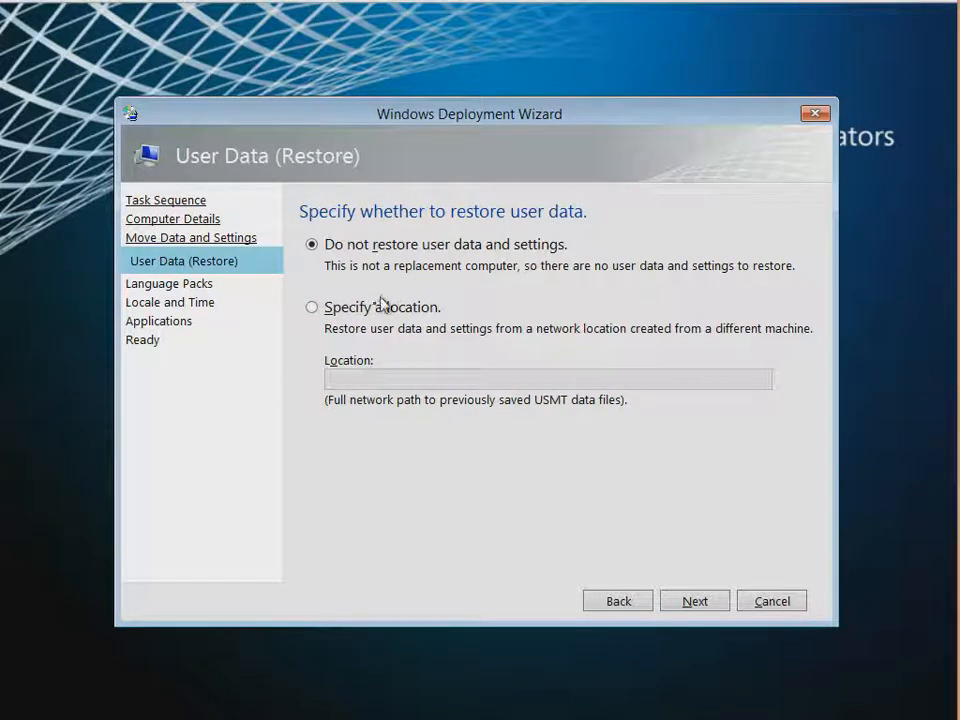
{"action": "left_click", "coordinate": [316, 308]}
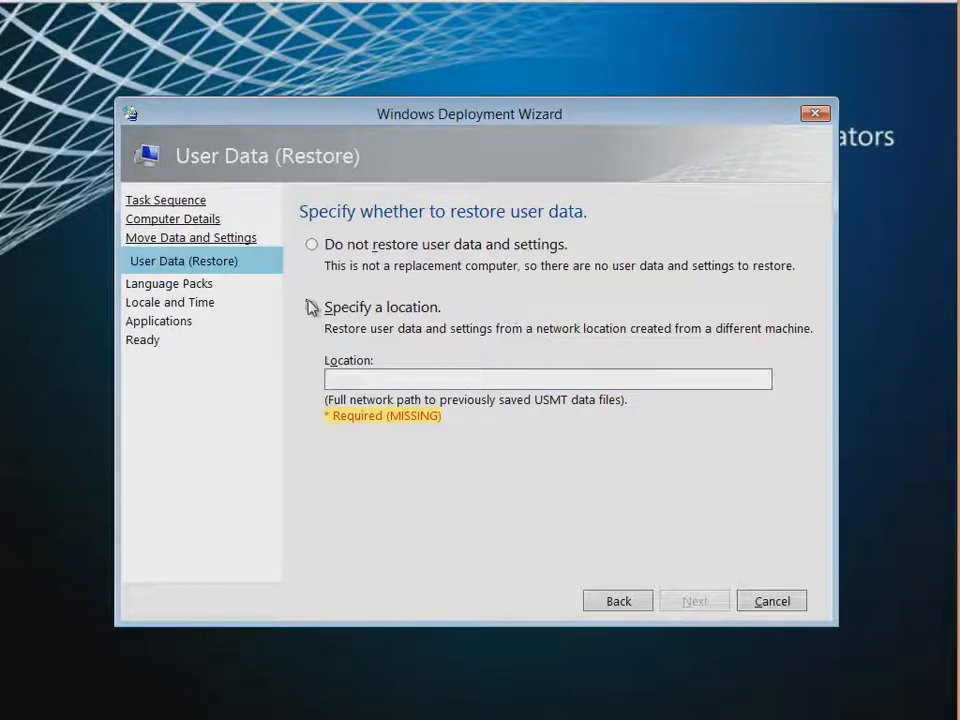
{"action": "left_click", "coordinate": [313, 245]}
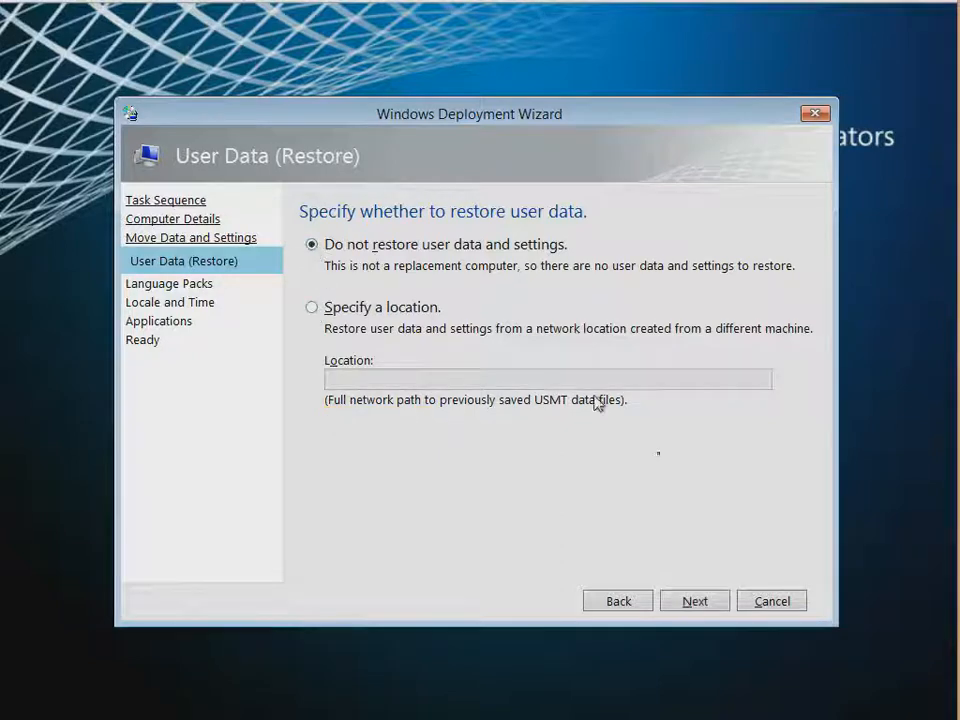
{"action": "left_click", "coordinate": [686, 609]}
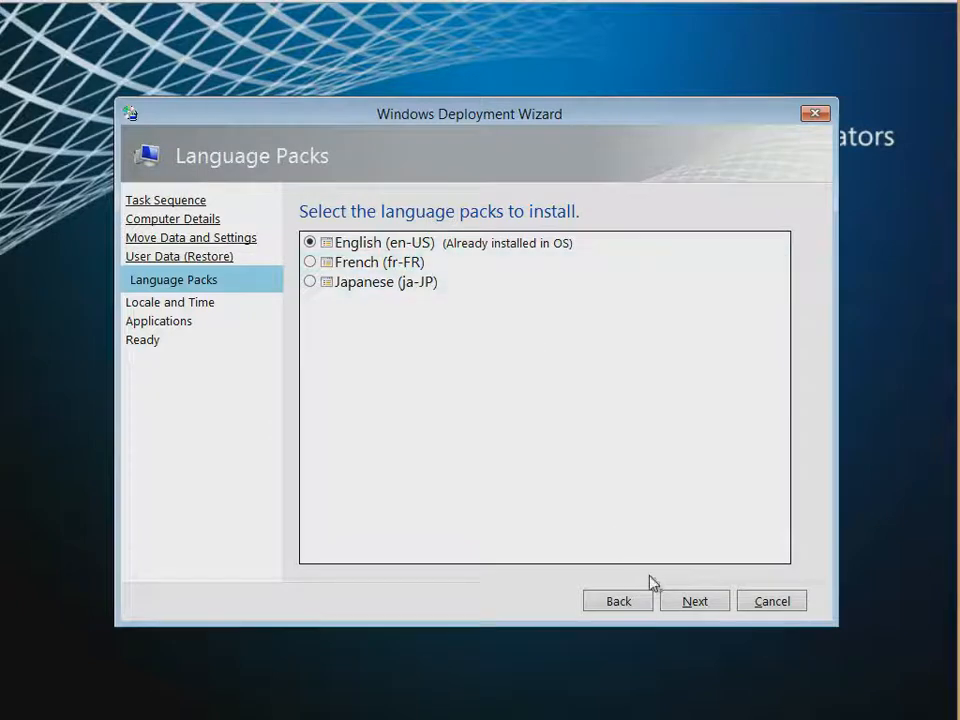
{"action": "left_click", "coordinate": [695, 604]}
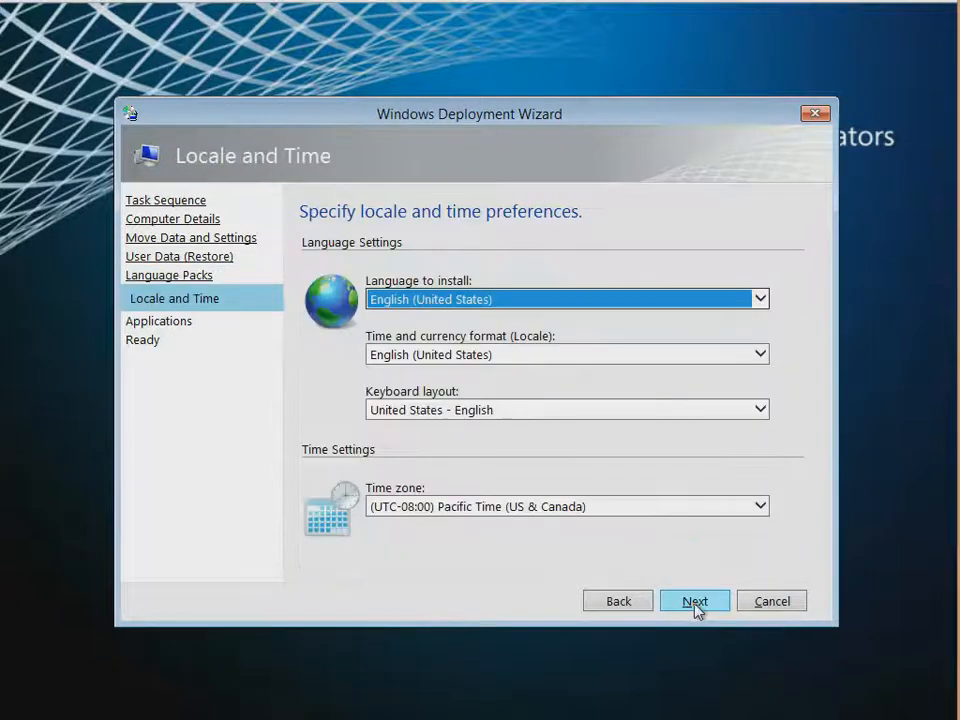
Set the time zone to Central Time (US & Canada) and select Office Professional Plus 2013
{"action": "left_click", "coordinate": [510, 508]}
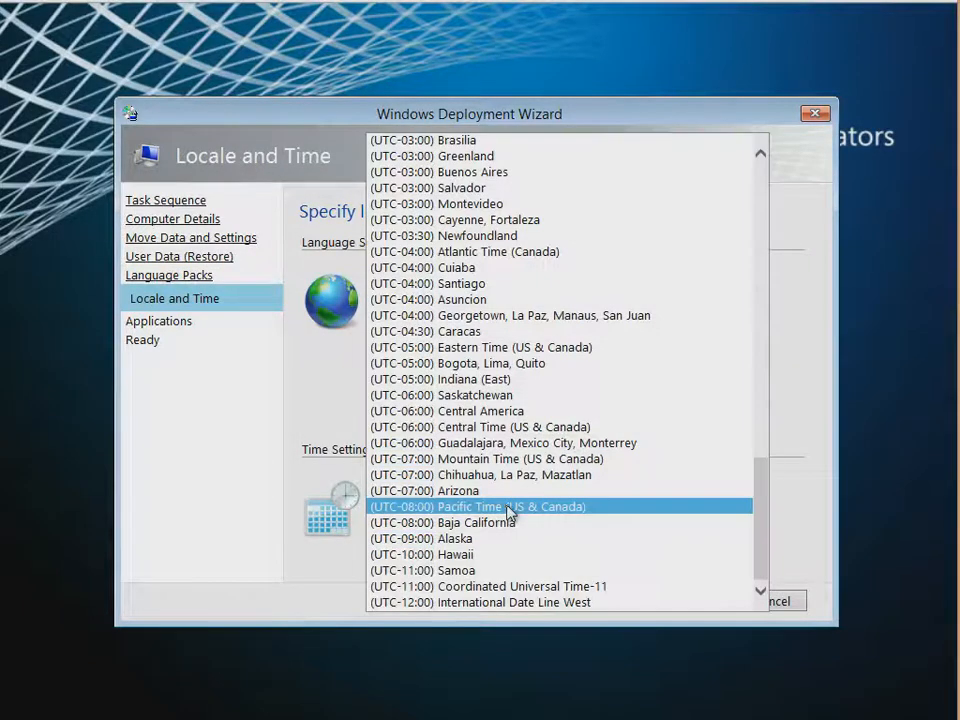
{"action": "left_click", "coordinate": [478, 427]}
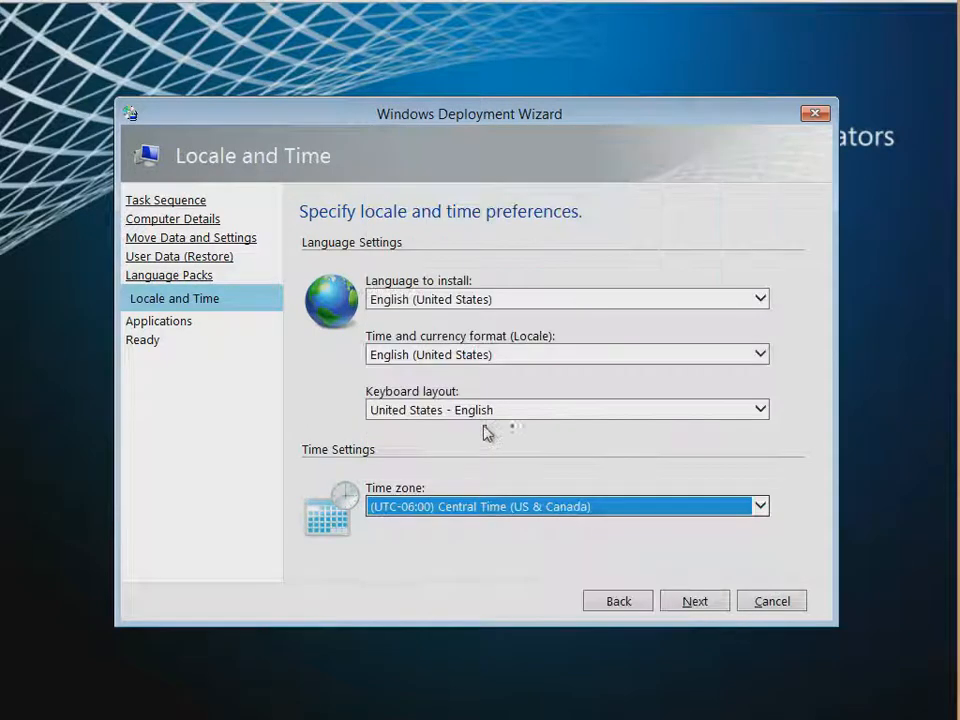
{"action": "left_click", "coordinate": [695, 601]}
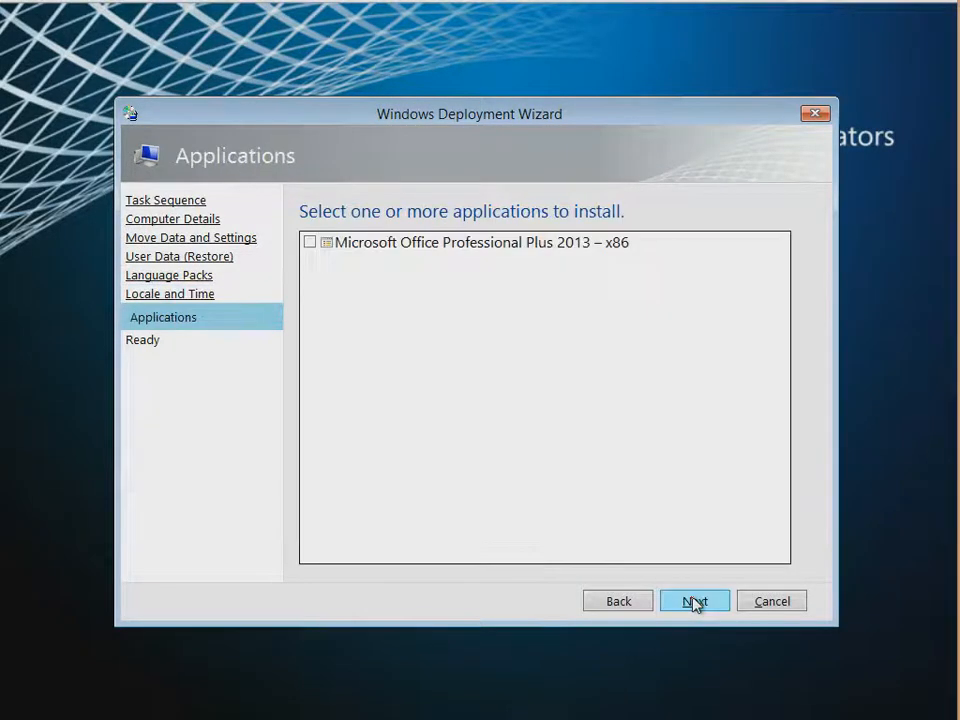
{"action": "left_click", "coordinate": [312, 242]}
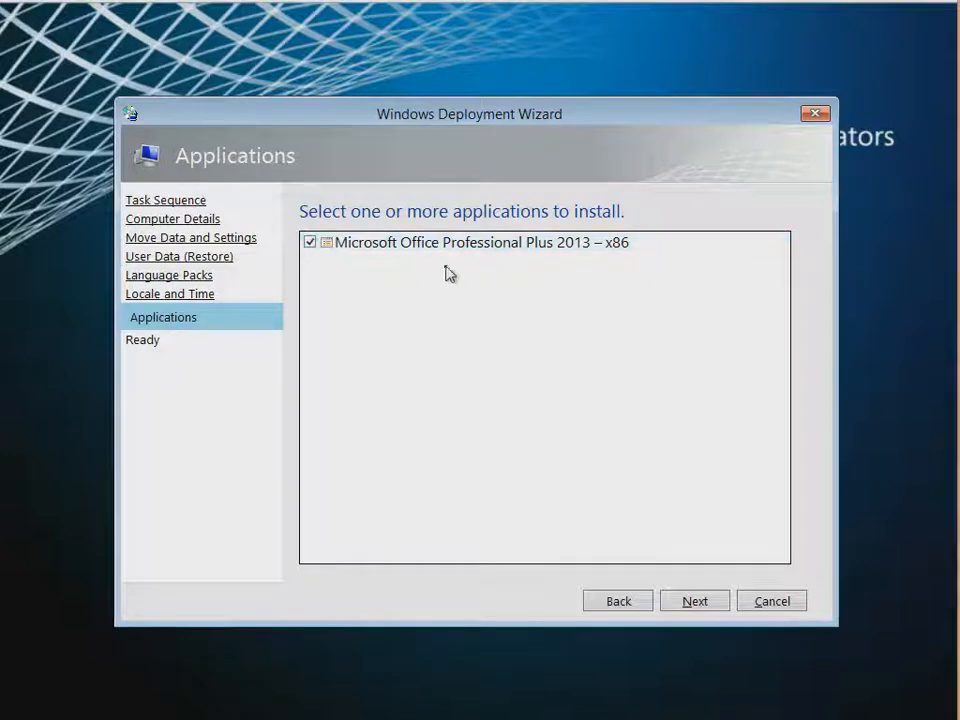
{"action": "left_click", "coordinate": [687, 602]}
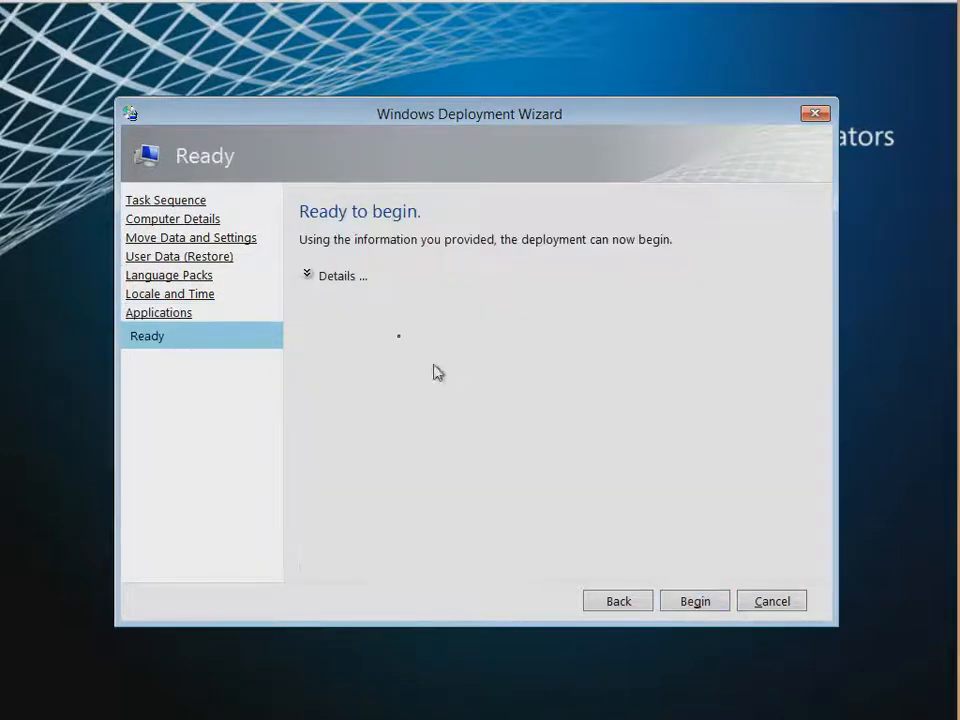
Review the full deployment settings and begin the Windows 8 installation
{"action": "left_click", "coordinate": [340, 280]}
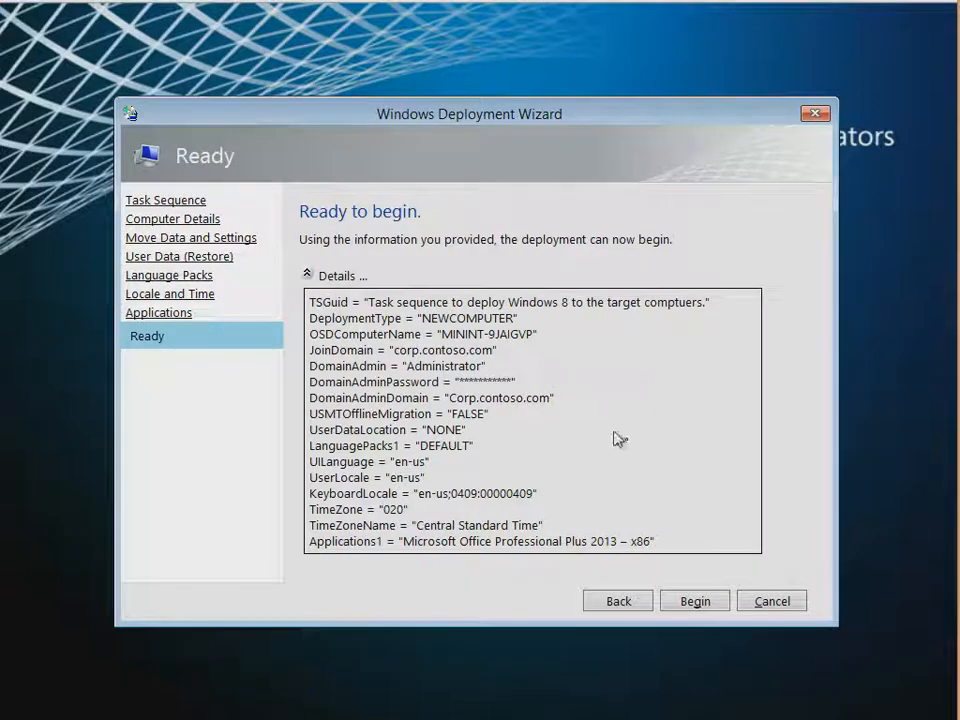
{"action": "left_click", "coordinate": [695, 601]}
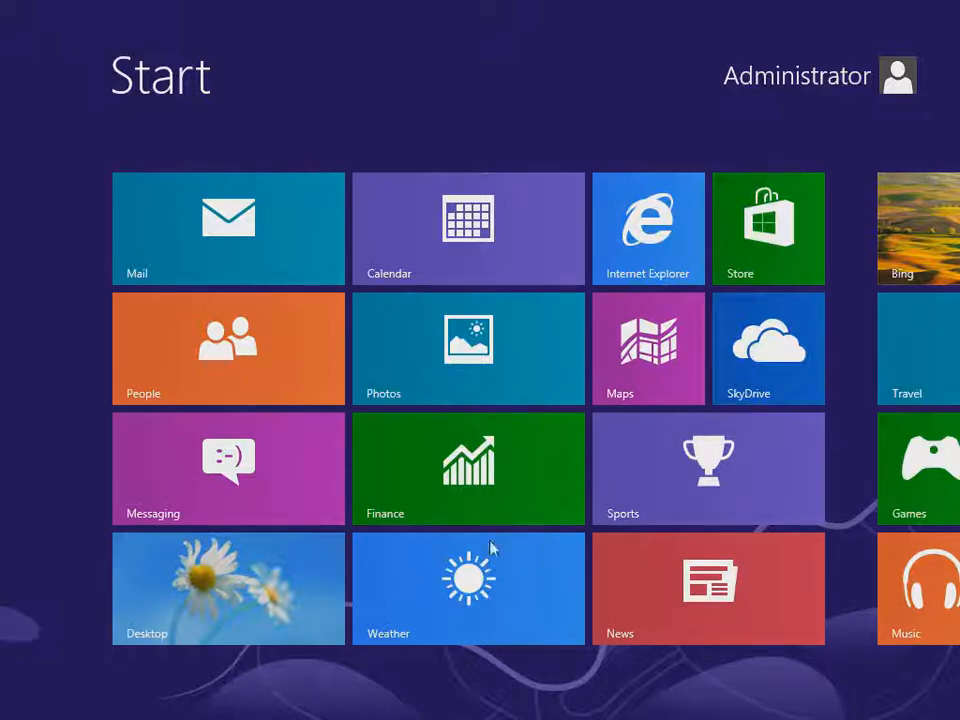
Check the Office 2013 tiles on the Start screen, then go to the desktop
{"action": "scroll", "coordinate": [490, 660], "scroll_direction": "down", "scroll_amount": 5}
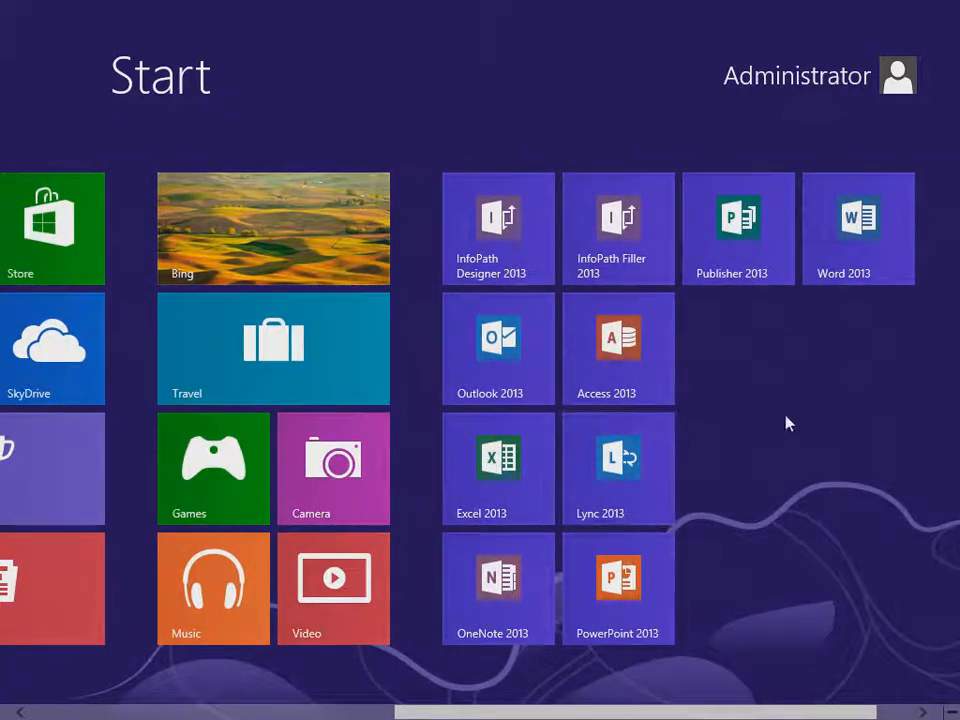
{"action": "scroll", "coordinate": [664, 465], "scroll_direction": "up", "scroll_amount": 10}
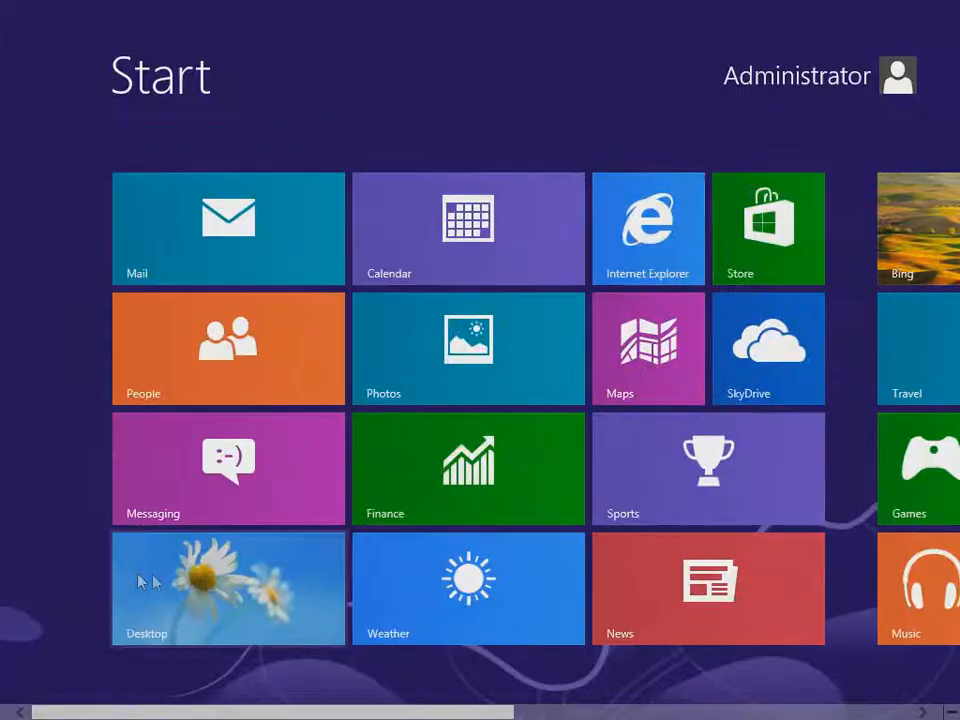
{"action": "left_click", "coordinate": [168, 583]}
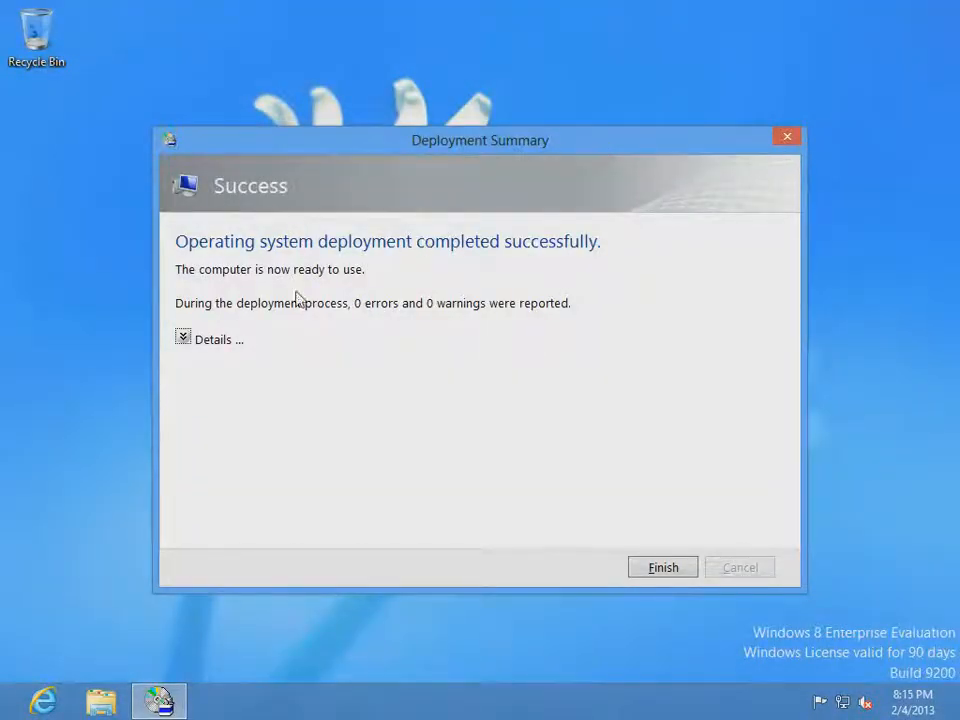
Review the Deployment Summary details and close it with Finish
{"action": "left_click", "coordinate": [184, 340]}
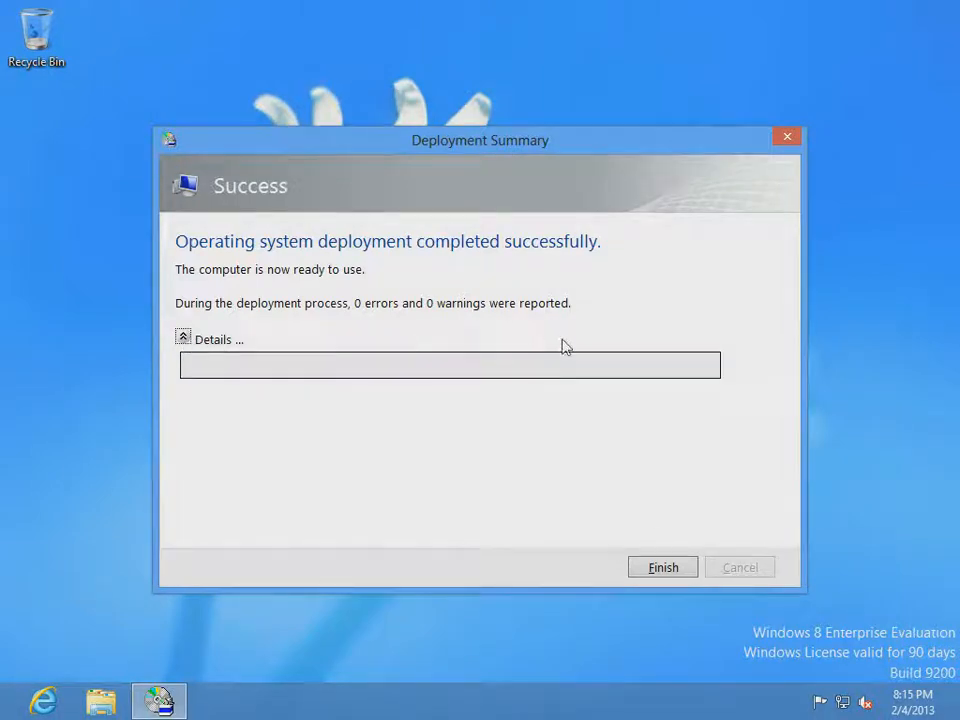
{"action": "left_click", "coordinate": [669, 572]}
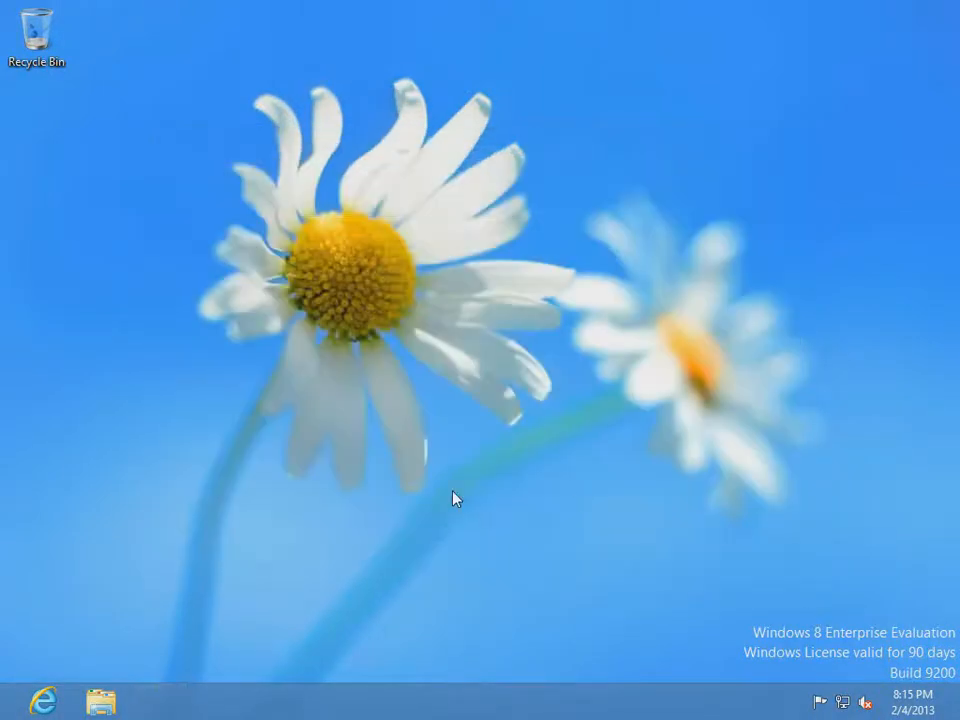